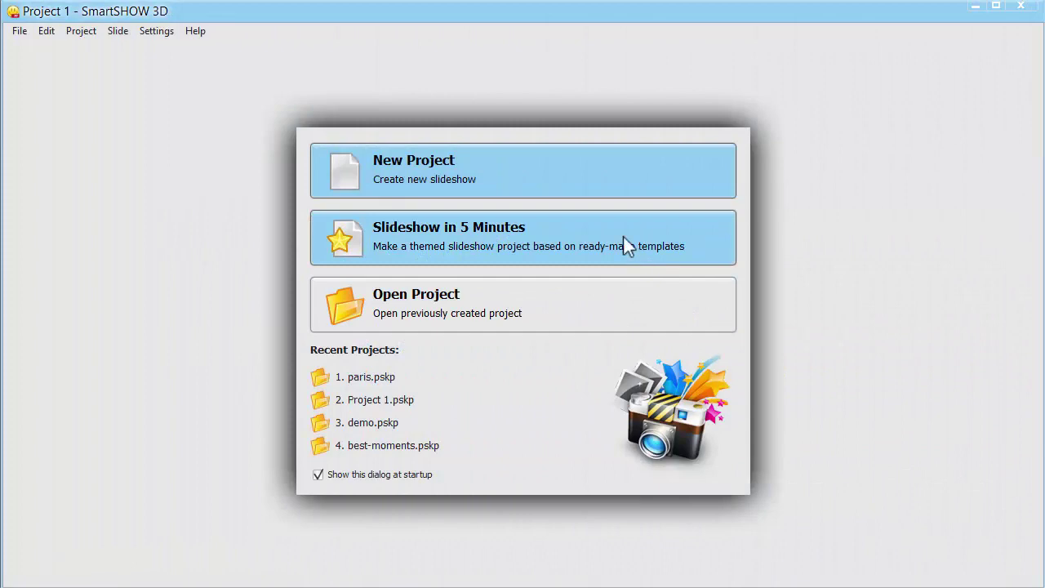
Start a Slideshow in 5 Minutes using the Classic Sweet Dreams theme
{"action": "left_click", "coordinate": [623, 236]}
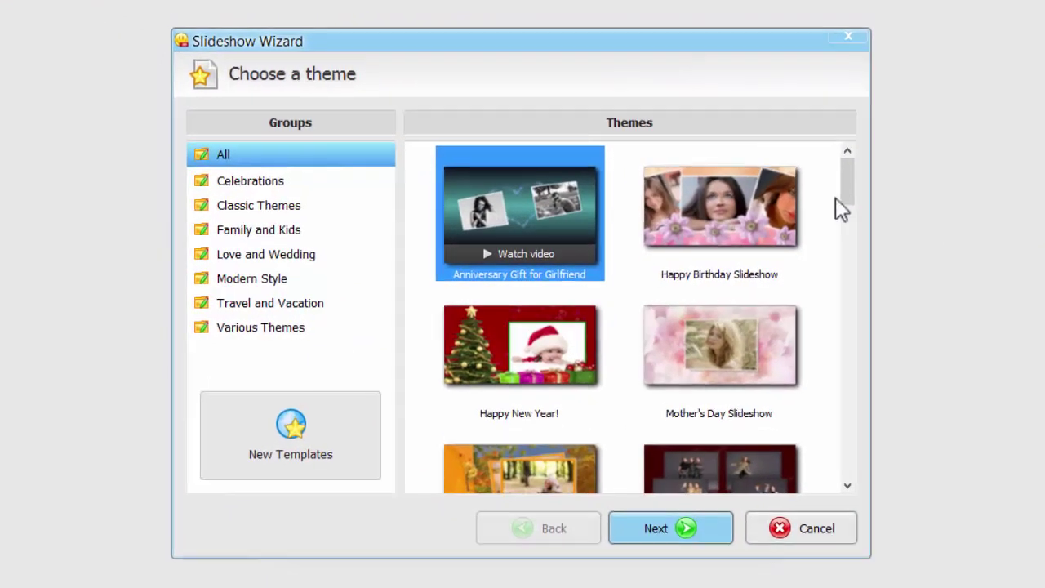
{"action": "left_click_drag", "start_coordinate": [808, 198], "coordinate": [806, 246]}
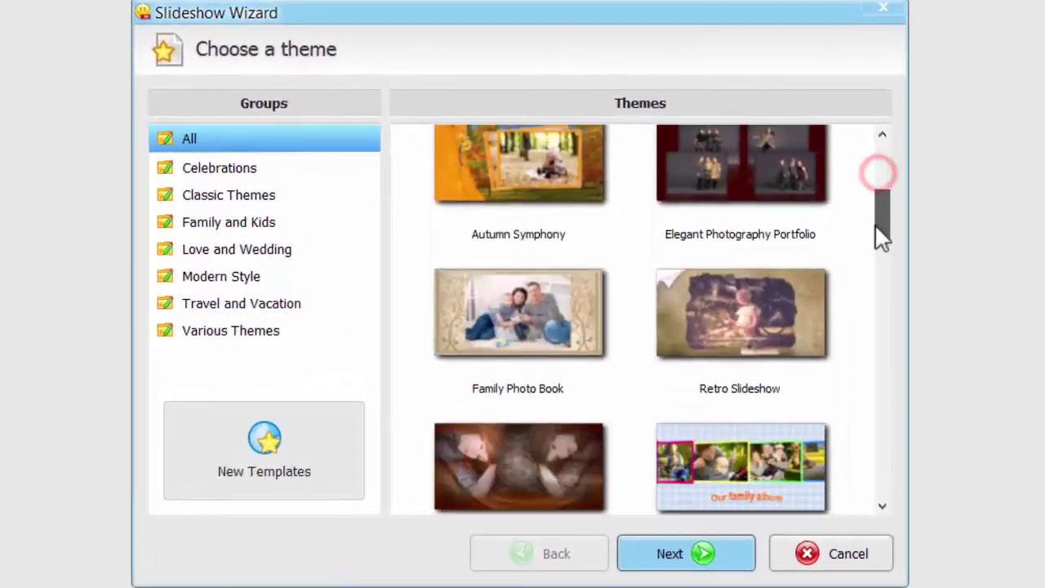
{"action": "left_click_drag", "start_coordinate": [881, 237], "coordinate": [860, 426]}
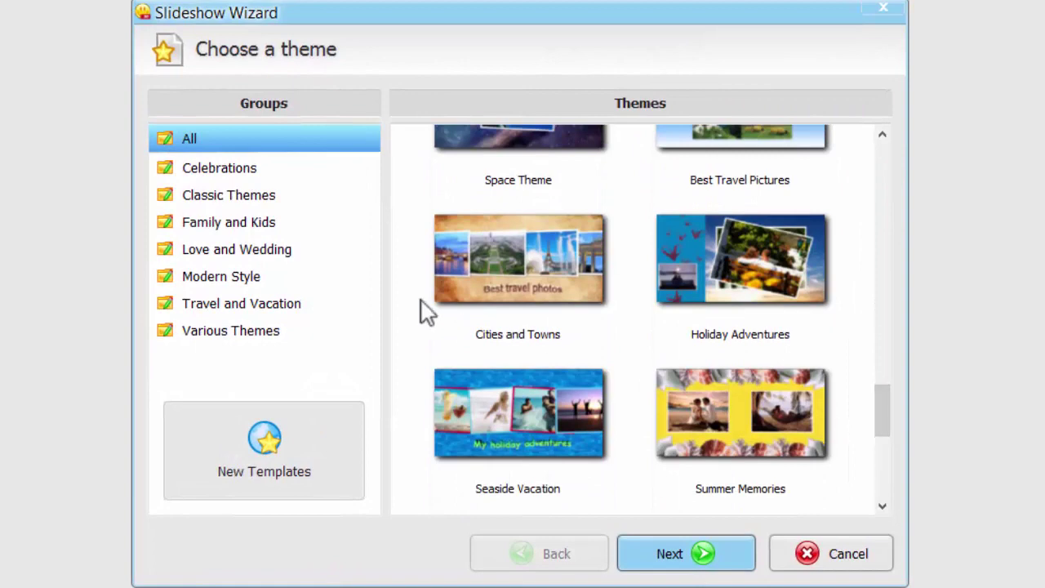
{"action": "left_click", "coordinate": [276, 200]}
{"action": "left_click", "coordinate": [506, 476]}
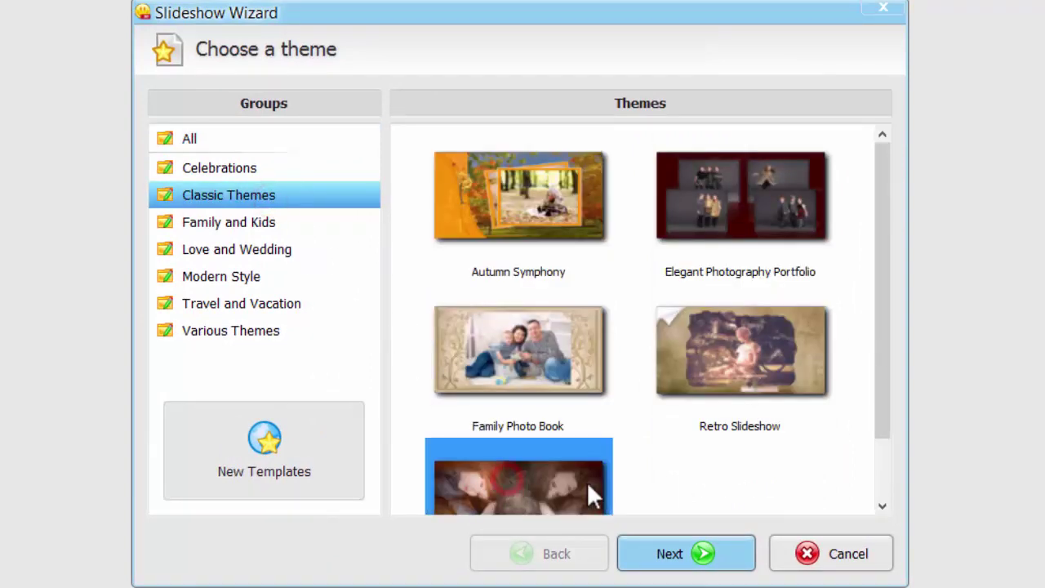
{"action": "left_click_drag", "start_coordinate": [886, 365], "coordinate": [884, 449]}
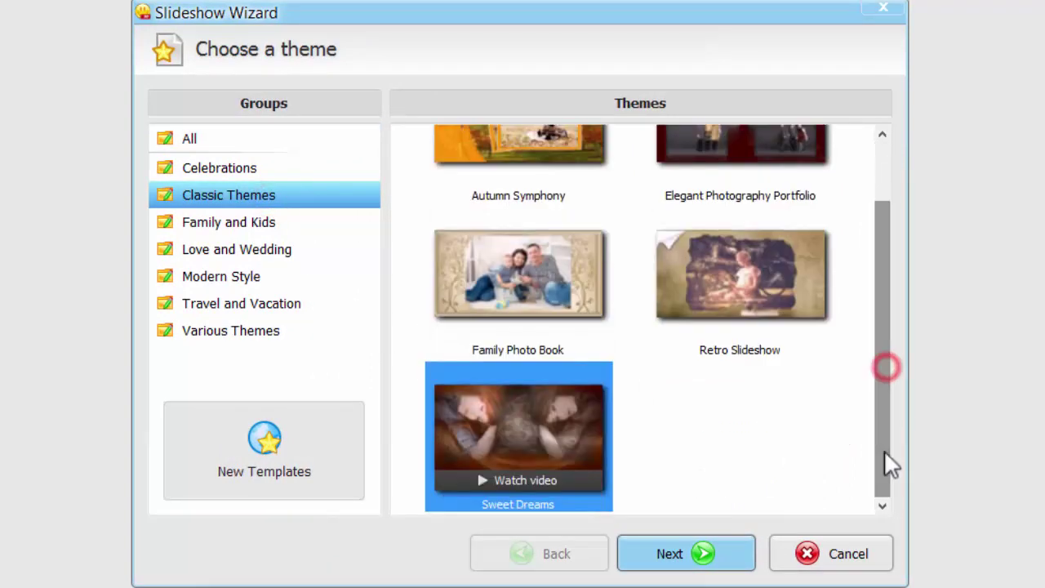
{"action": "left_click", "coordinate": [671, 553]}
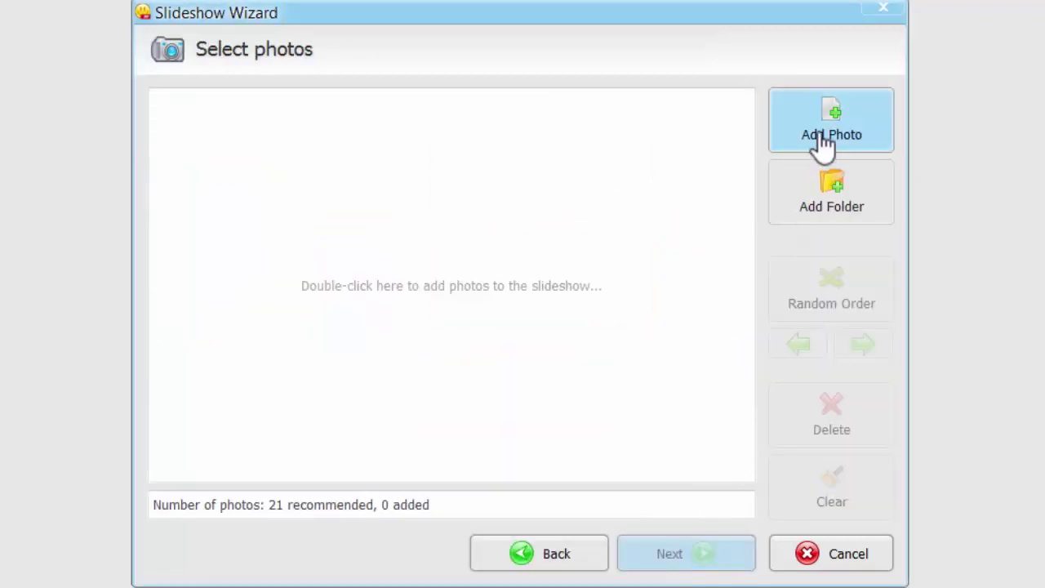
Add the nine photos from the Sweat Dreams folder and continue to music
{"action": "left_click", "coordinate": [834, 196]}
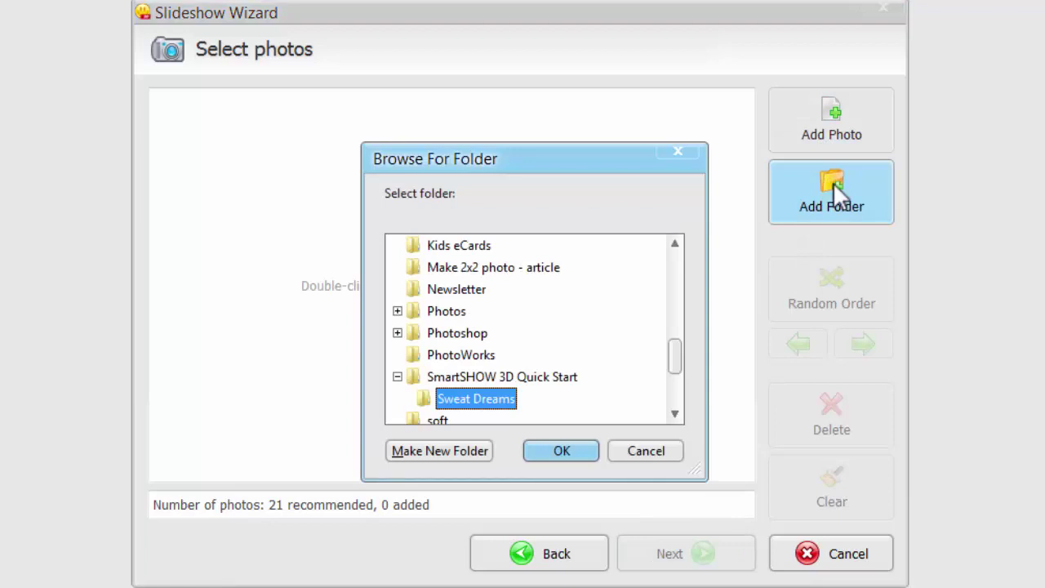
{"action": "left_click", "coordinate": [560, 449]}
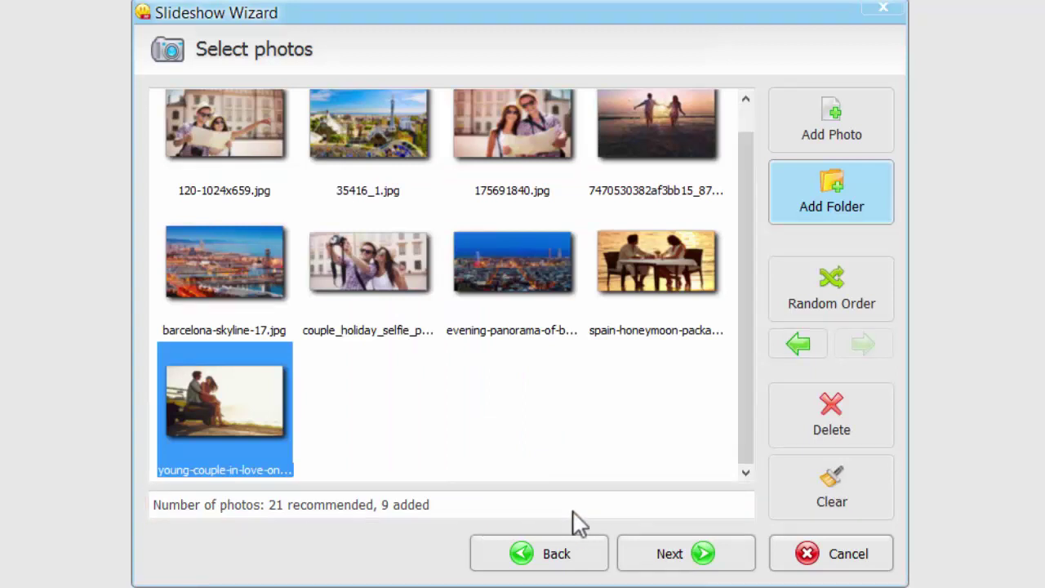
{"action": "left_click", "coordinate": [663, 557]}
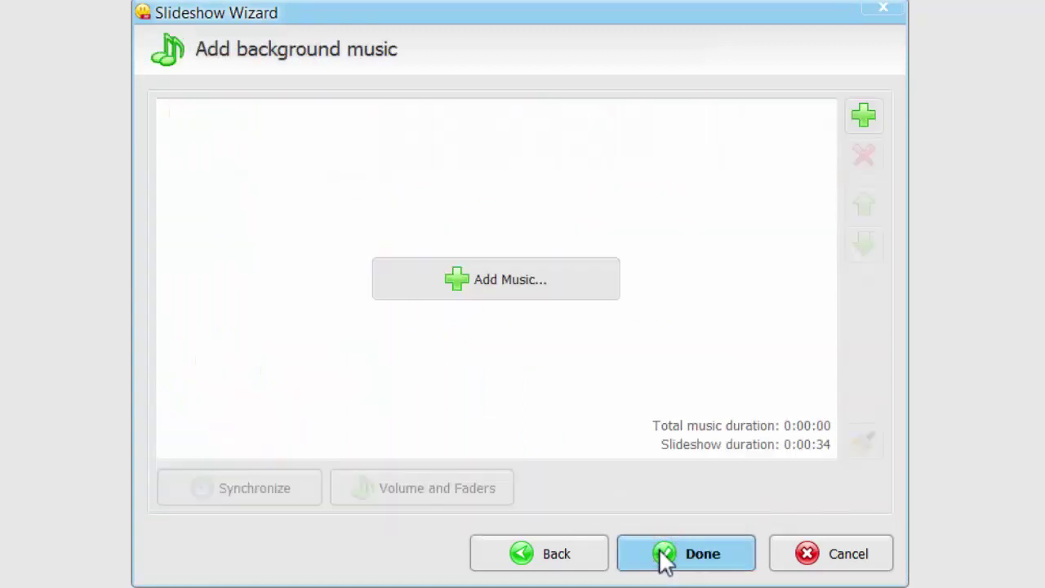
Add End of Summer from the music collection and finish the wizard
{"action": "left_click", "coordinate": [503, 268]}
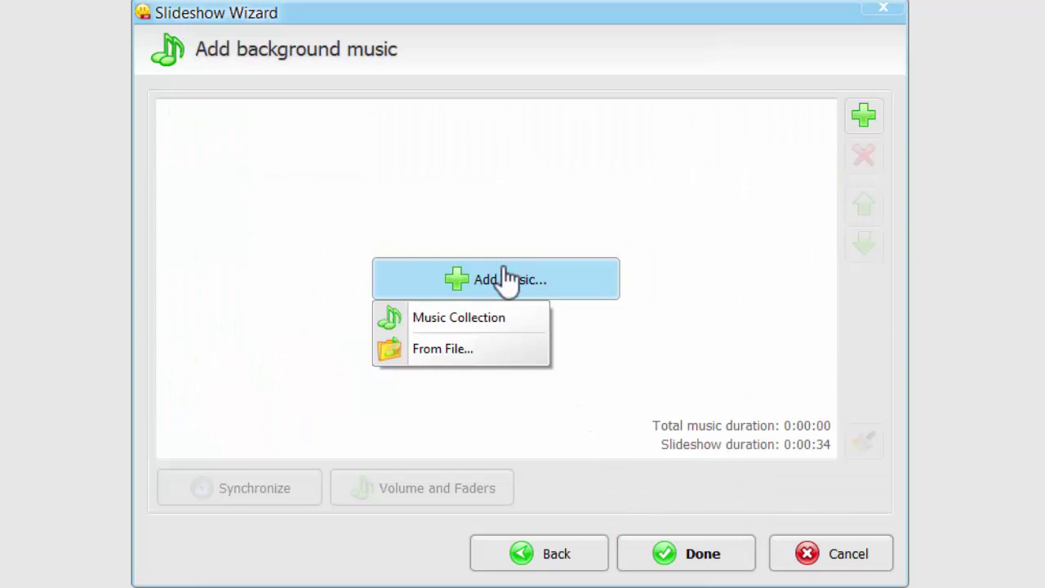
{"action": "left_click", "coordinate": [485, 322]}
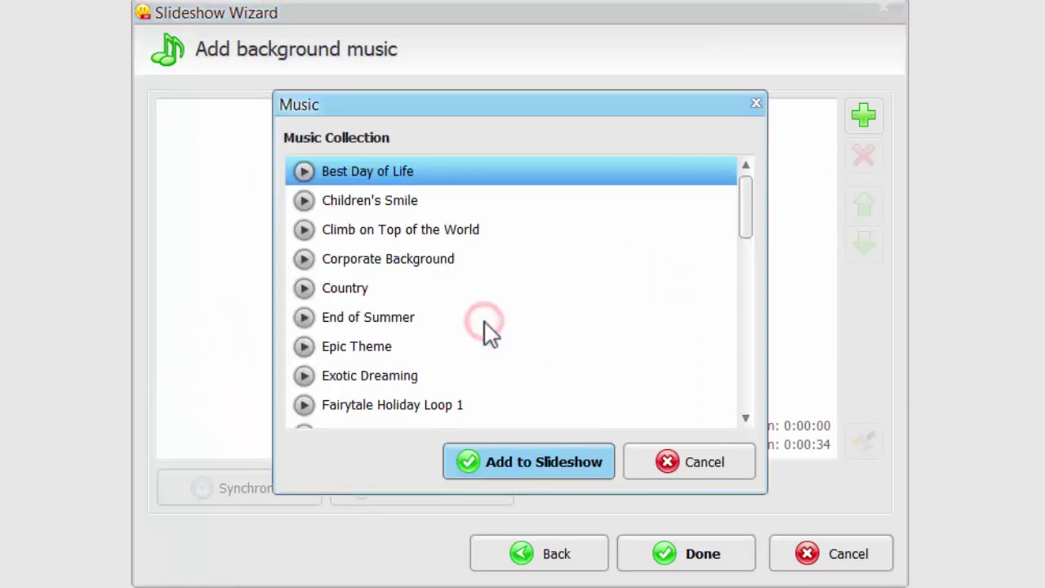
{"action": "left_click", "coordinate": [337, 319]}
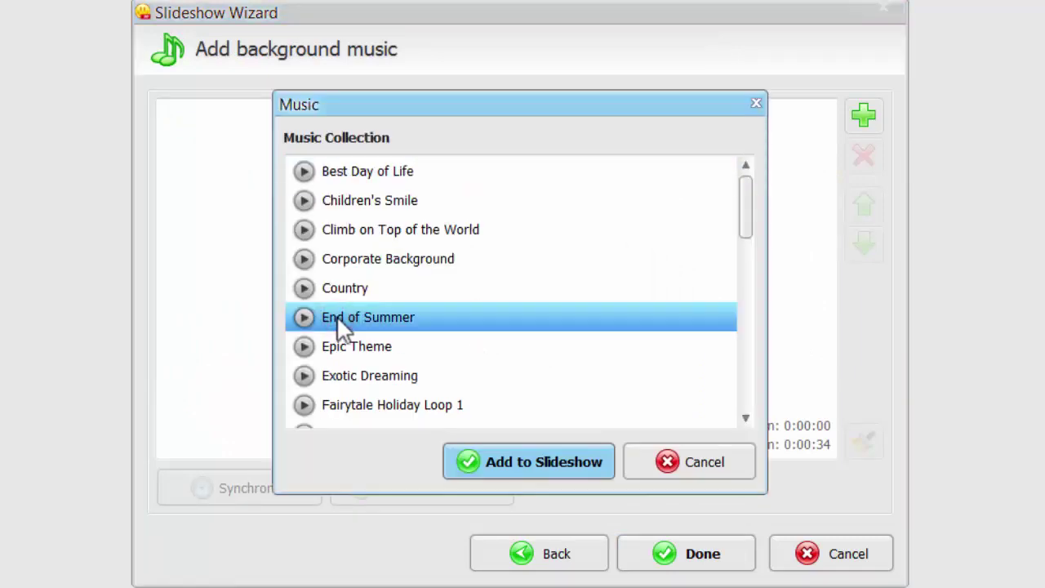
{"action": "left_click", "coordinate": [522, 465]}
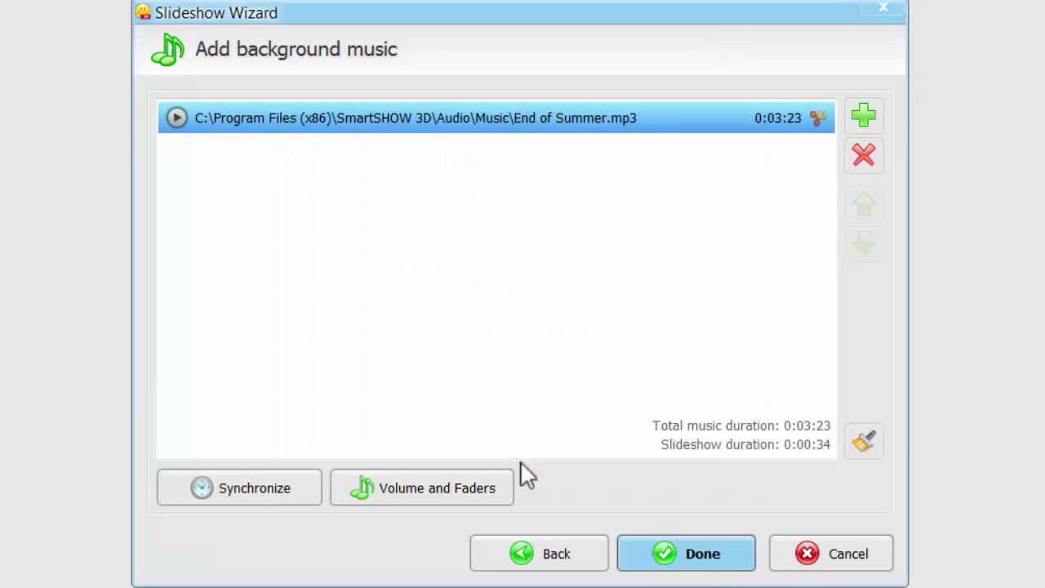
{"action": "left_click", "coordinate": [645, 543]}
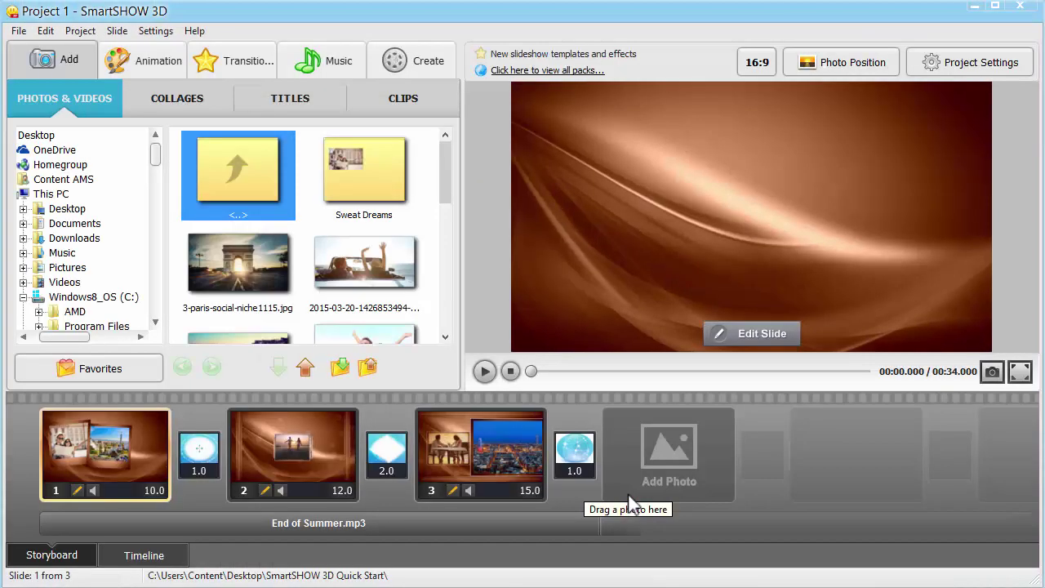
Play the generated Sweet Dreams slideshow in the preview
{"action": "left_click", "coordinate": [484, 371]}
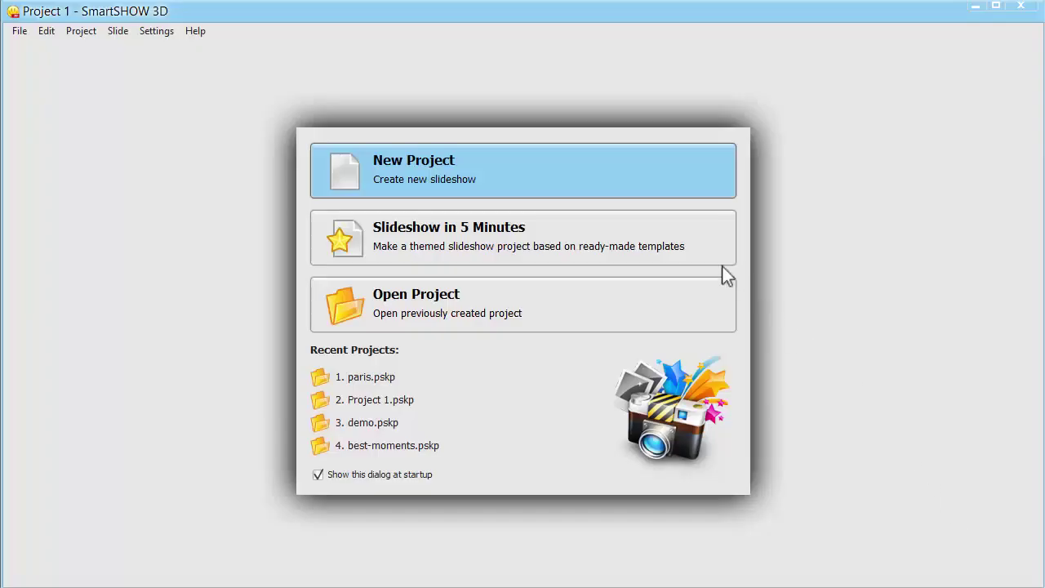
Create a blank Project 1 from the startup dialog
{"action": "left_click", "coordinate": [625, 178]}
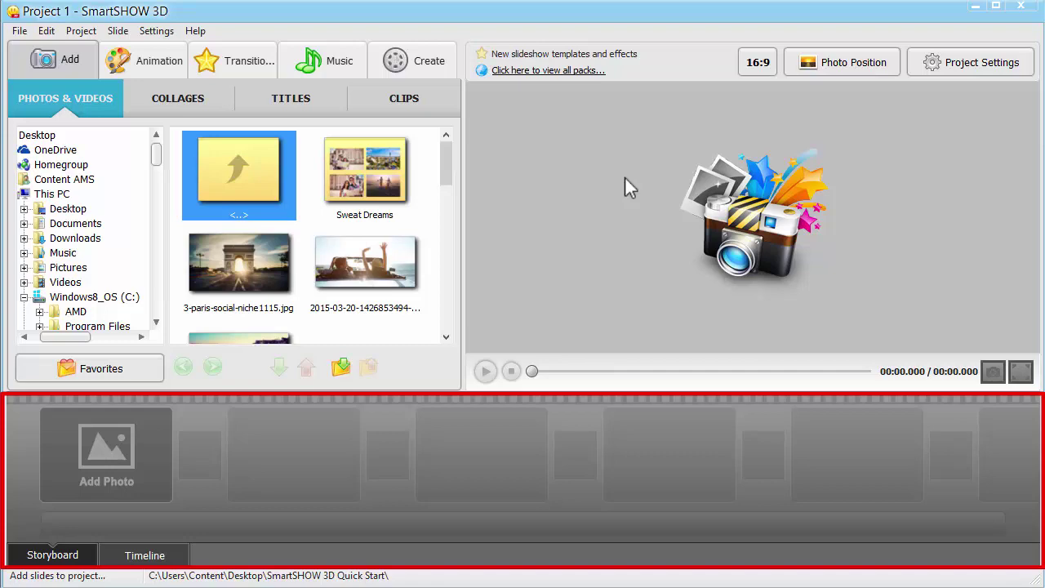
Add the Paris arch, convertible and other travel photos, placing Eiffel couple third and beach family fifth
{"action": "left_click_drag", "start_coordinate": [239, 259], "coordinate": [138, 453]}
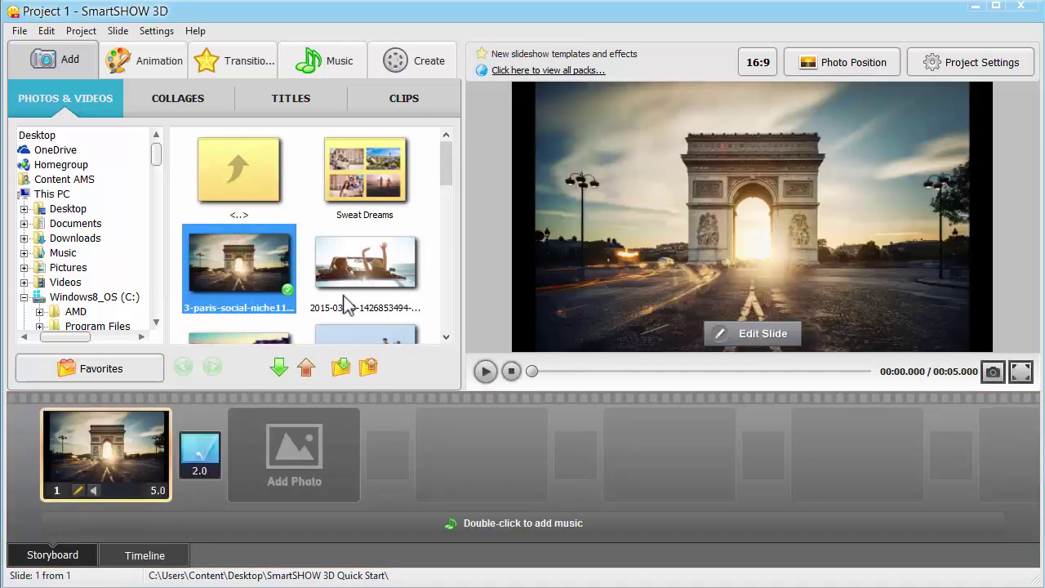
{"action": "left_click_drag", "start_coordinate": [346, 303], "coordinate": [294, 459]}
{"action": "scroll", "coordinate": [408, 279], "scroll_direction": "down", "scroll_amount": 3}
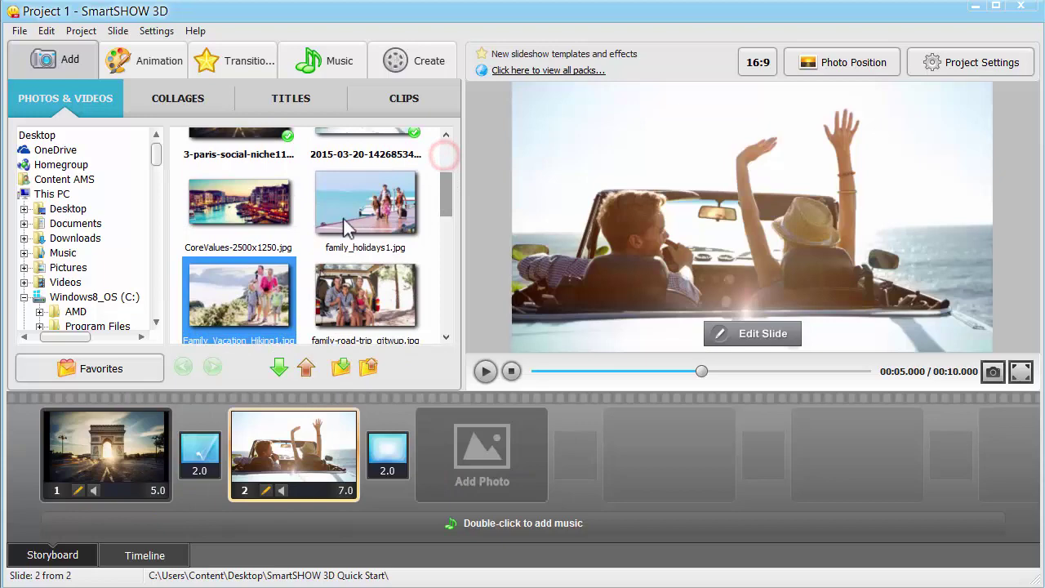
{"action": "left_click_drag", "start_coordinate": [347, 214], "coordinate": [429, 456]}
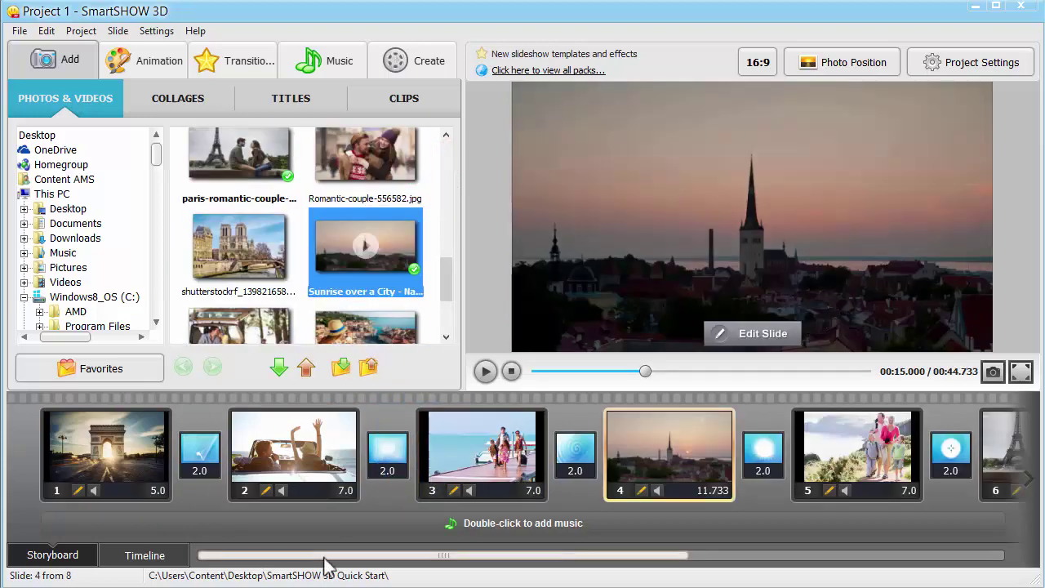
{"action": "left_click_drag", "start_coordinate": [1000, 453], "coordinate": [378, 430]}
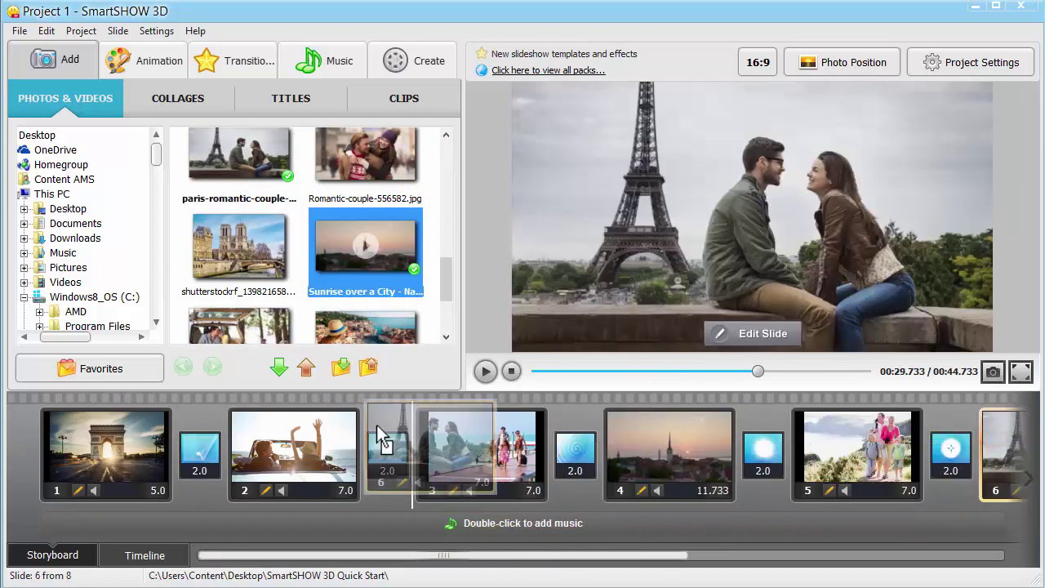
{"action": "left_click_drag", "start_coordinate": [669, 482], "coordinate": [924, 469]}
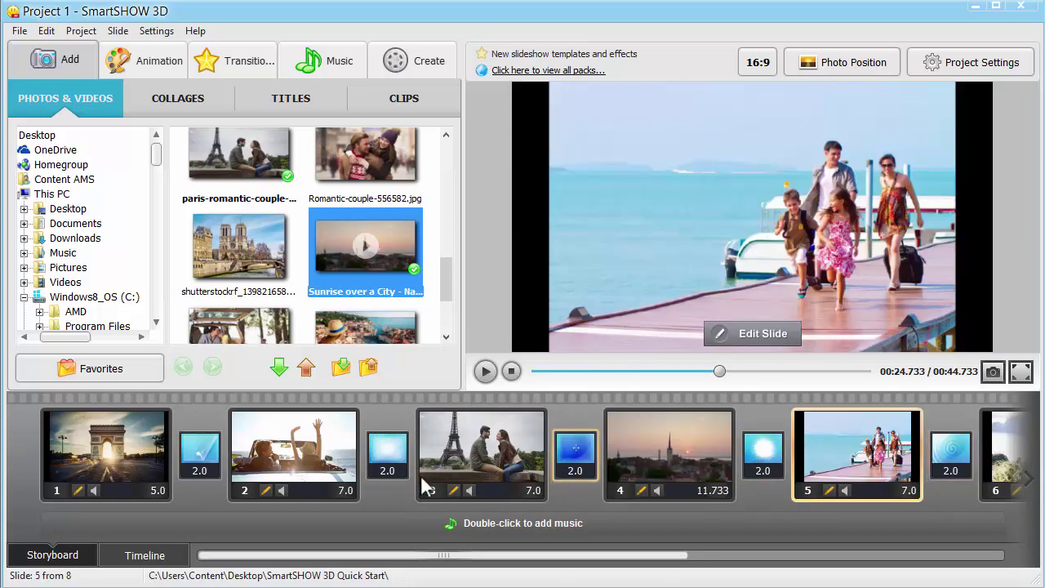
Stretch all photos to fill the whole frame
{"action": "left_click", "coordinate": [116, 457]}
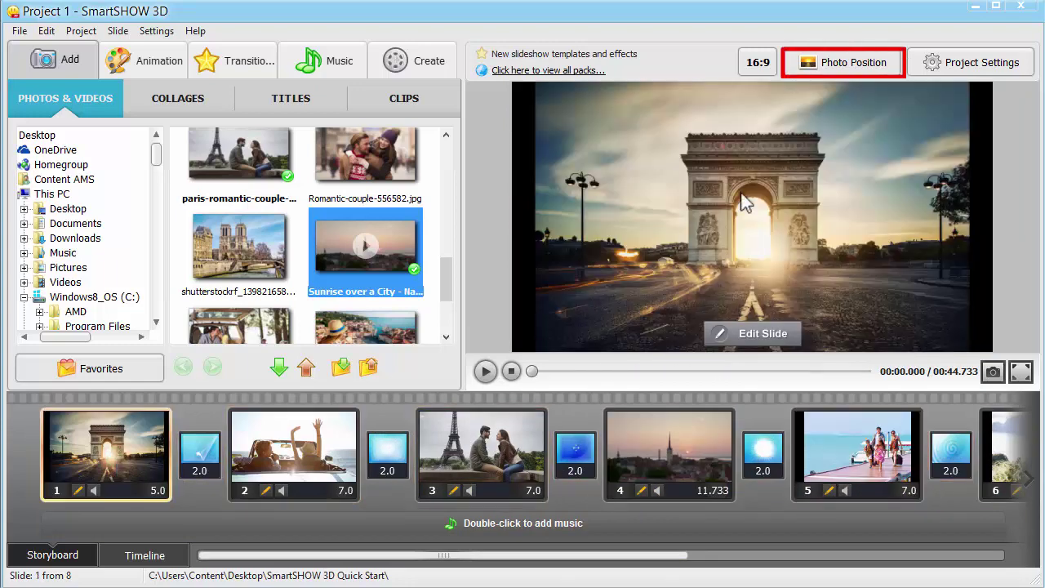
{"action": "left_click", "coordinate": [829, 71]}
{"action": "left_click", "coordinate": [824, 88]}
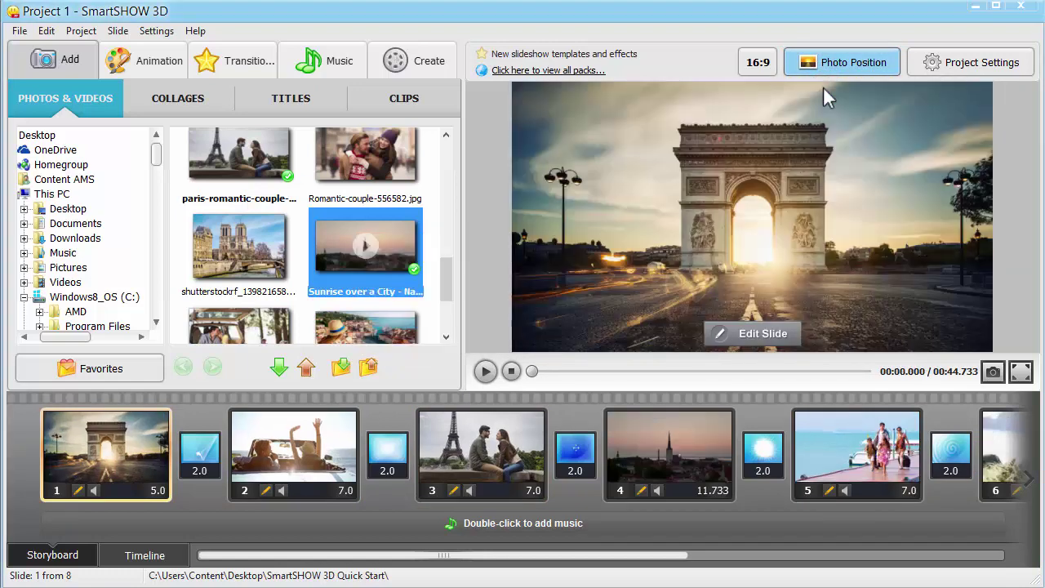
{"action": "left_click", "coordinate": [282, 460]}
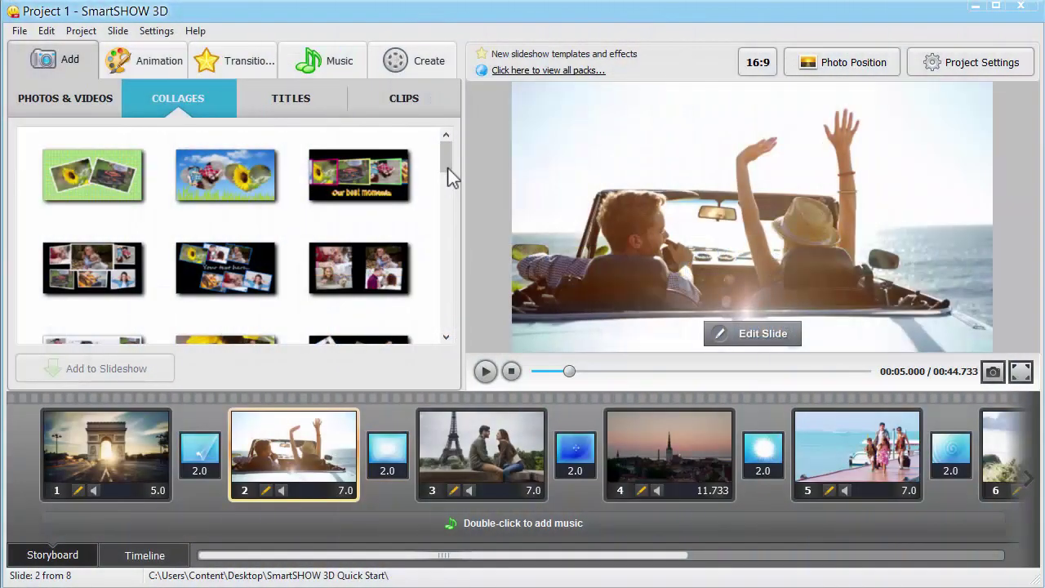
Preview the nine-photo album collage, then select the portrait collage with side panels
{"action": "mouse_move", "coordinate": [447, 160]}
{"action": "left_mouse_down"}
{"action": "mouse_move", "coordinate": [444, 295]}
{"action": "mouse_move", "coordinate": [444, 225]}
{"action": "left_mouse_up"}
{"action": "left_click", "coordinate": [233, 241]}
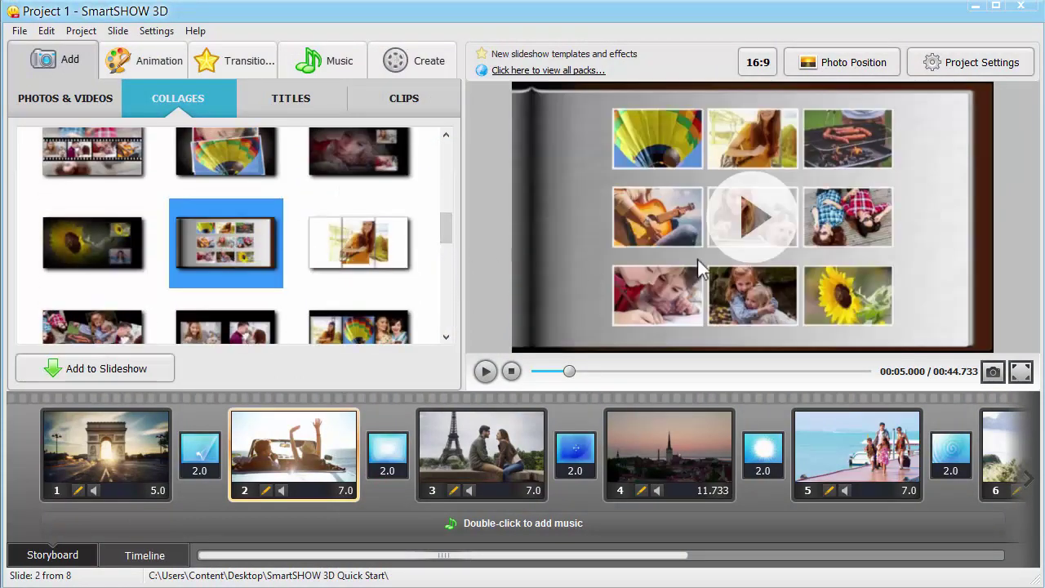
{"action": "left_click", "coordinate": [757, 232]}
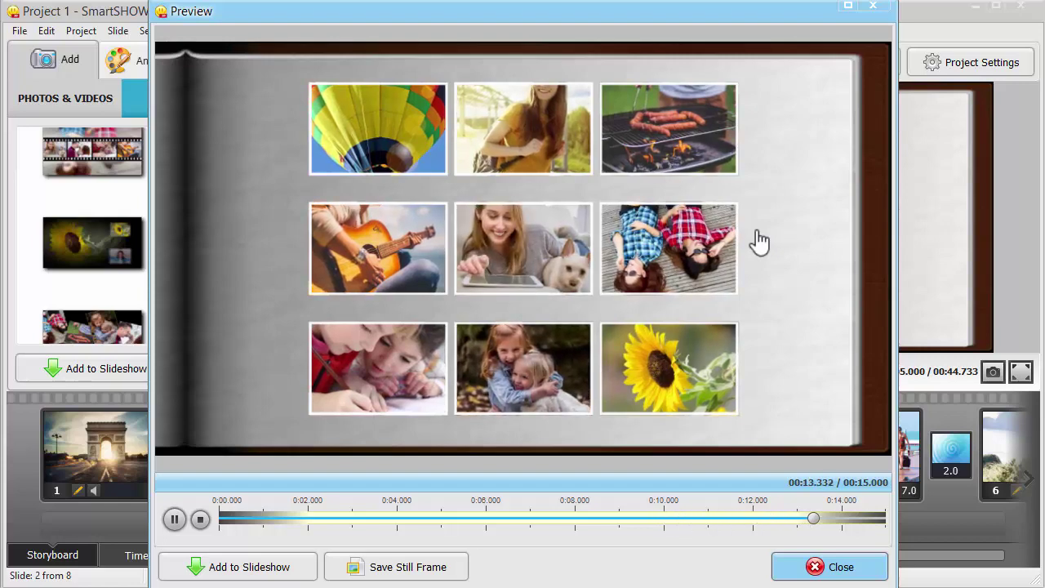
{"action": "left_click", "coordinate": [867, 10]}
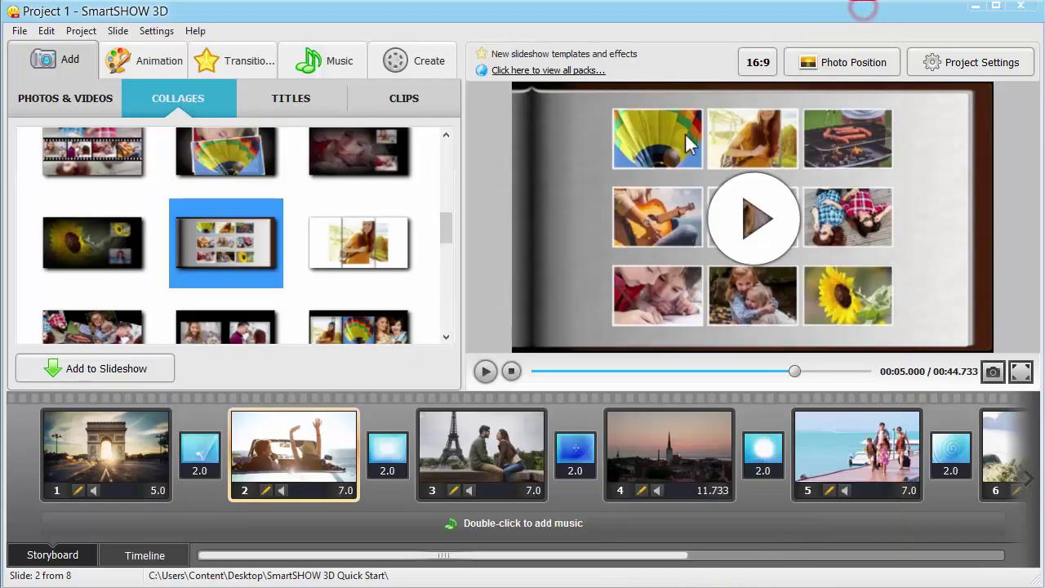
{"action": "left_click", "coordinate": [348, 237]}
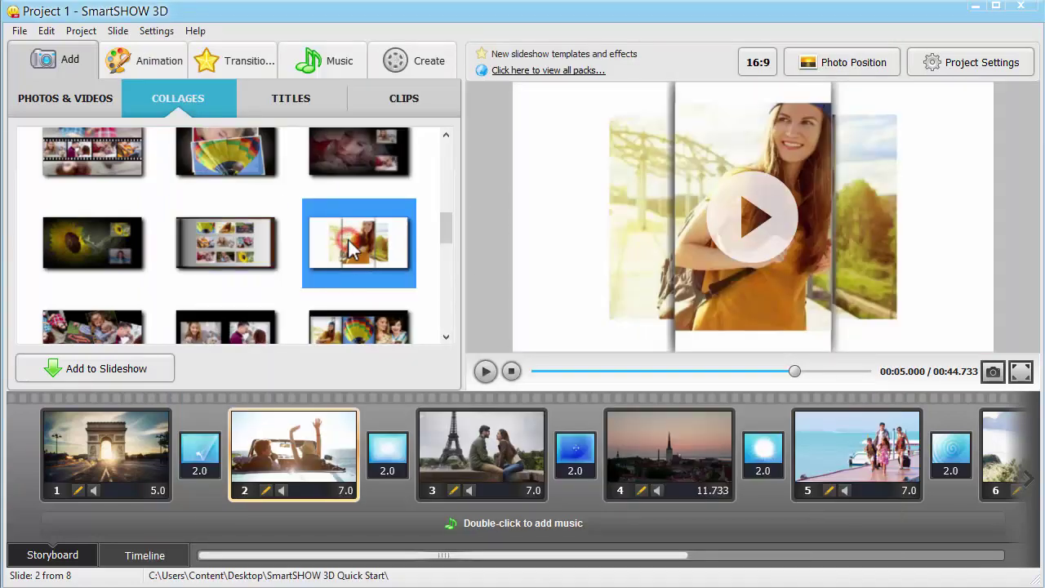
Add the three-panel collage as a slide, filling its slots including the couple-with-map photo
{"action": "left_click", "coordinate": [116, 371]}
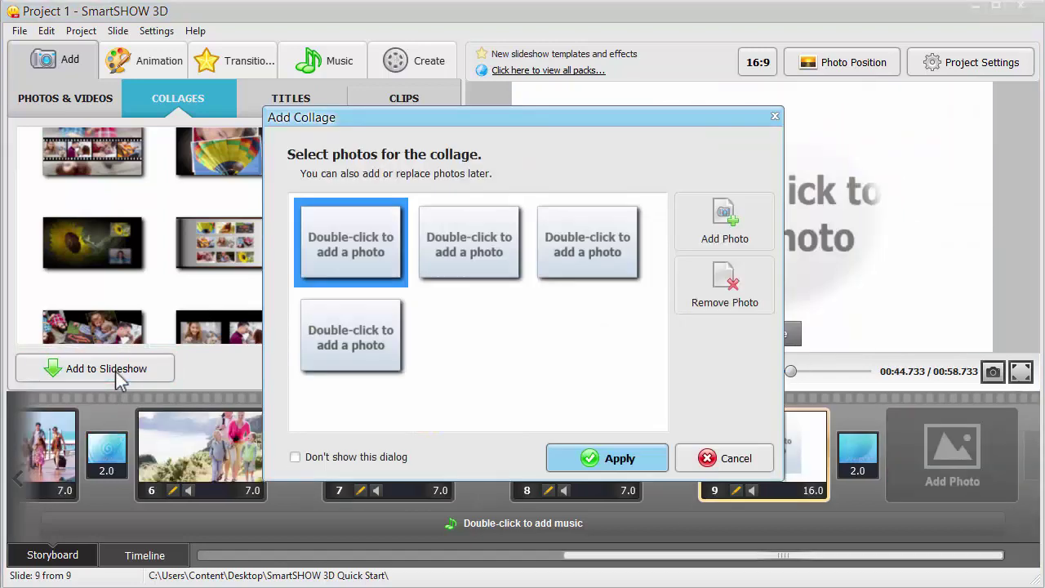
{"action": "double_click", "coordinate": [329, 252]}
{"action": "double_click", "coordinate": [360, 190]}
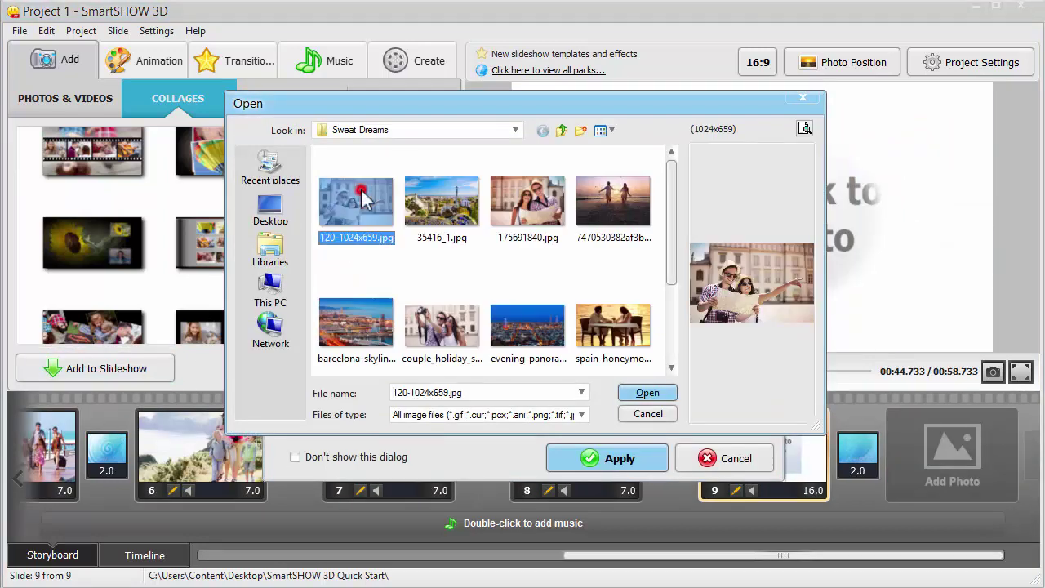
{"action": "left_click", "coordinate": [474, 257]}
{"action": "double_click", "coordinate": [473, 254]}
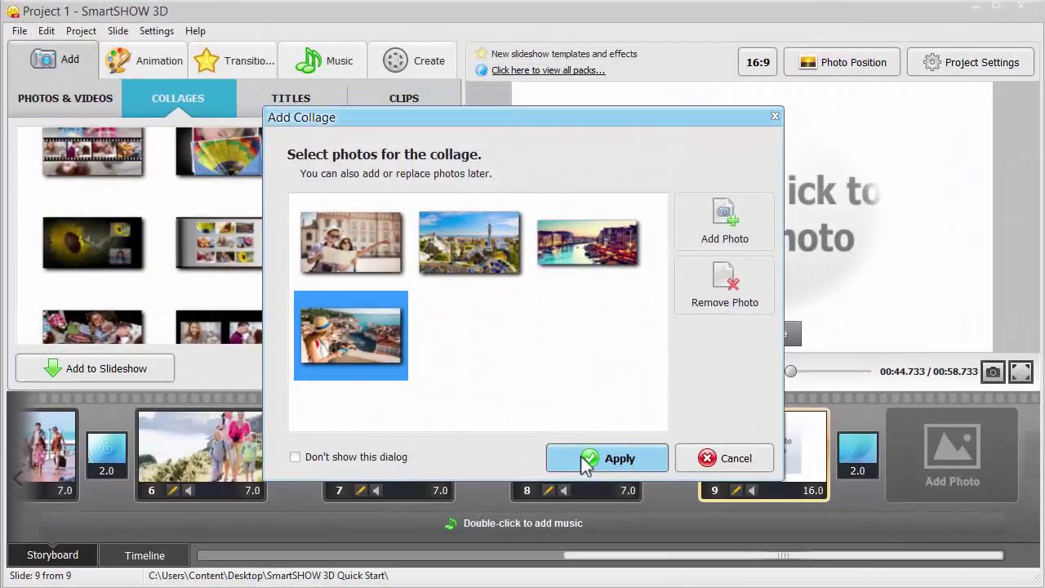
{"action": "left_click", "coordinate": [583, 459]}
Move the collage slide to position 3 and preview its playback
{"action": "mouse_move", "coordinate": [186, 459]}
{"action": "left_mouse_down"}
{"action": "mouse_move", "coordinate": [34, 459]}
{"action": "mouse_move", "coordinate": [180, 443]}
{"action": "left_mouse_up"}
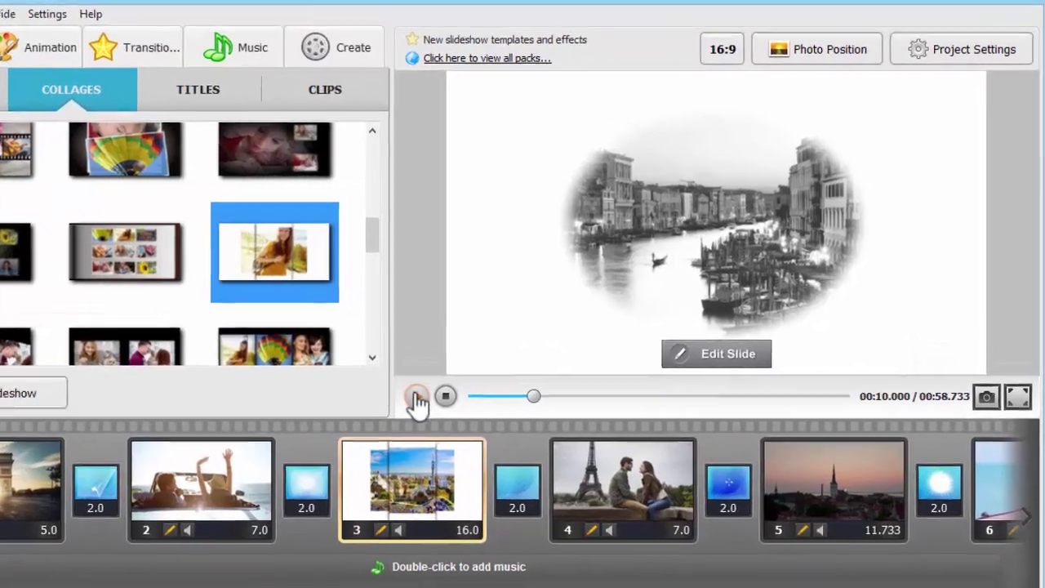
{"action": "left_click", "coordinate": [485, 370]}
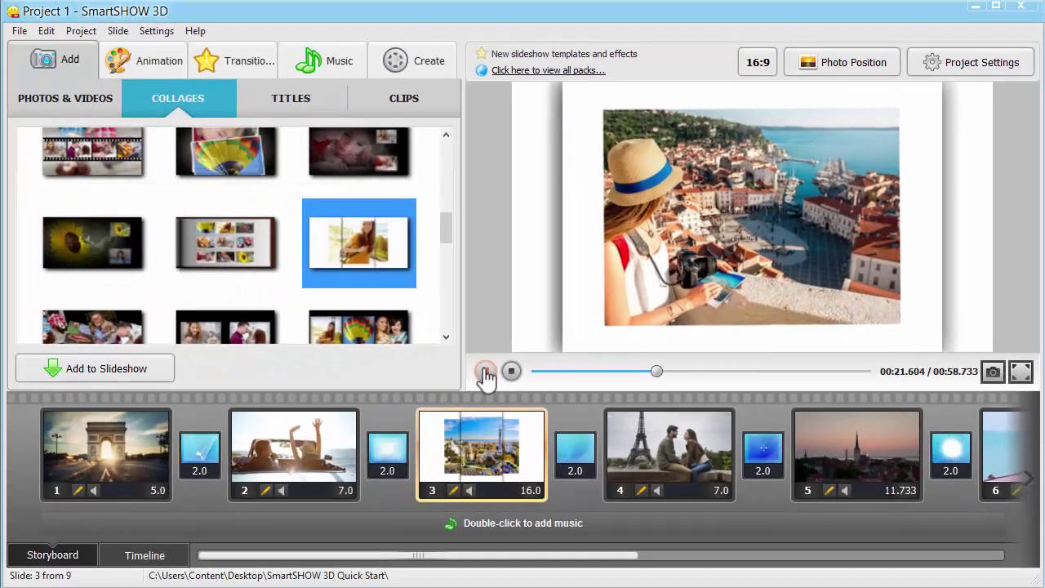
{"action": "left_click", "coordinate": [485, 371]}
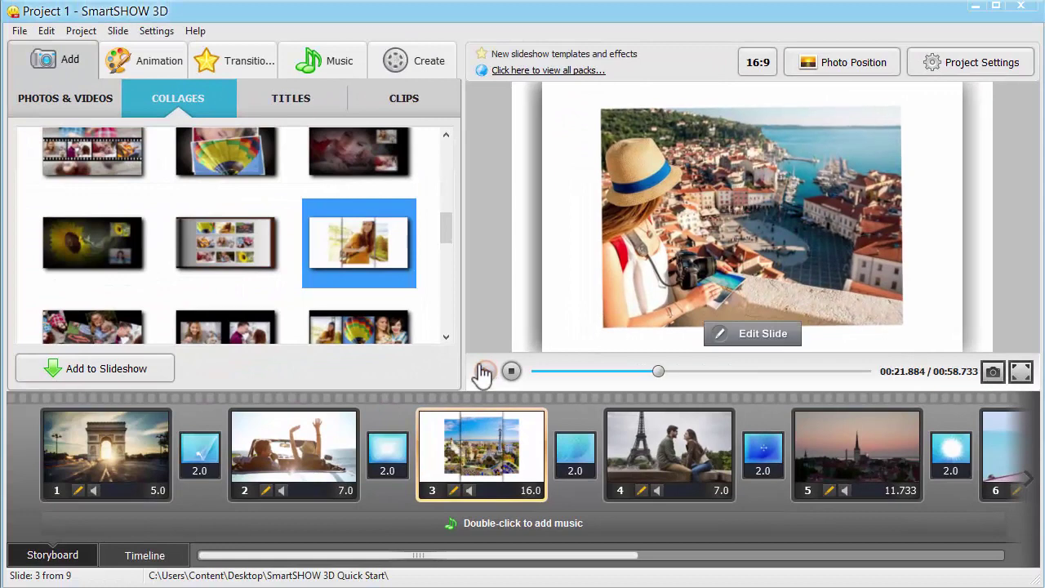
Browse the title templates, previewing the pencil and Christmas themes and the Original set
{"action": "left_click", "coordinate": [281, 99]}
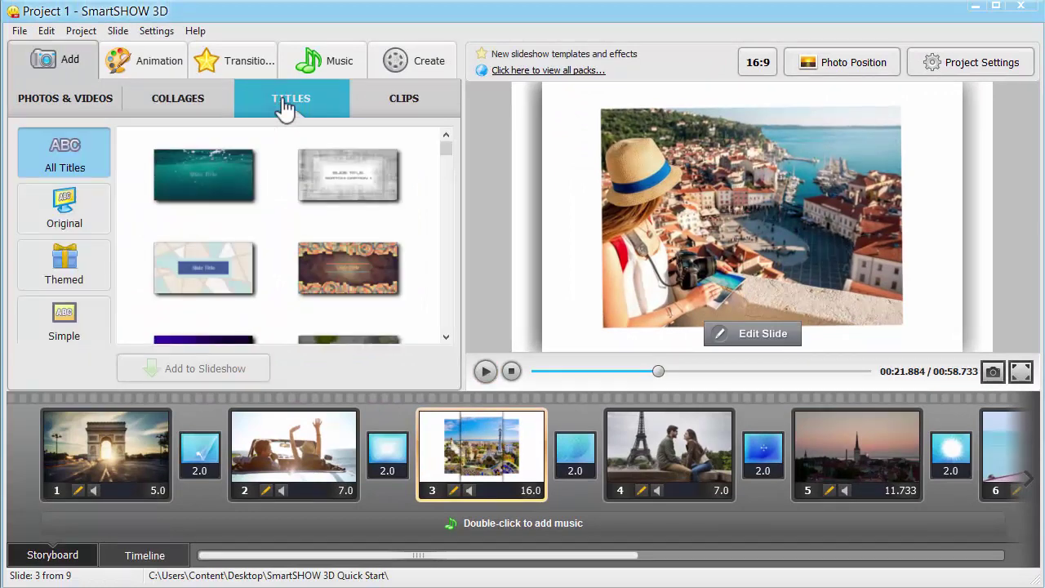
{"action": "left_click", "coordinate": [85, 264]}
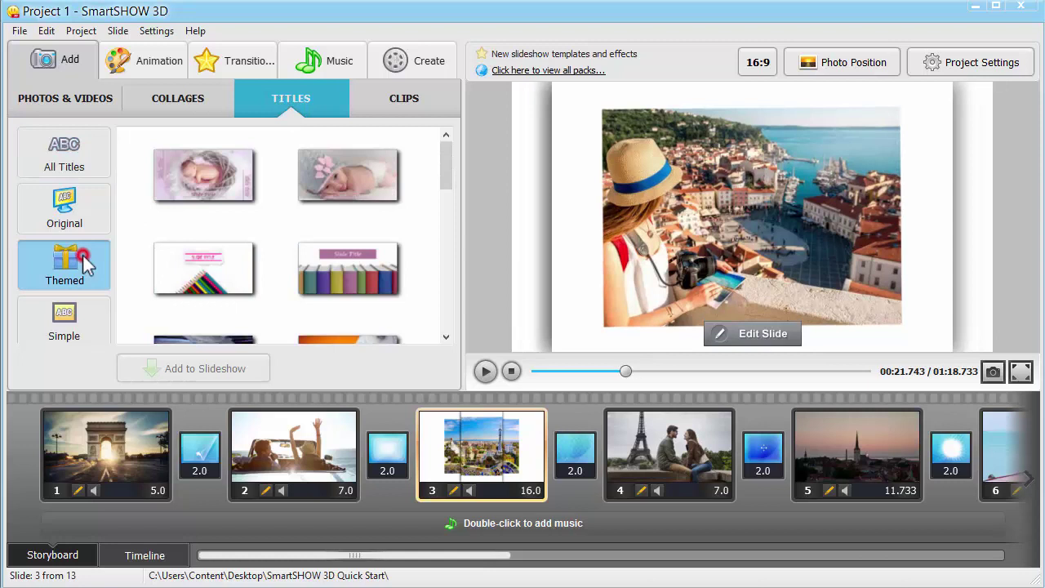
{"action": "left_click", "coordinate": [214, 267]}
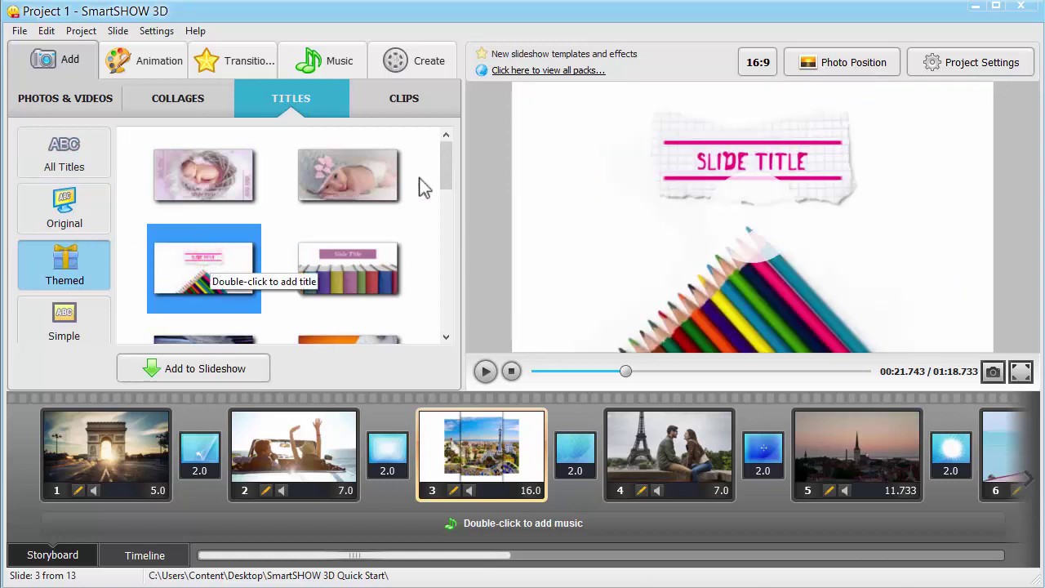
{"action": "left_click_drag", "start_coordinate": [445, 165], "coordinate": [446, 219]}
{"action": "left_click", "coordinate": [200, 233]}
{"action": "left_click", "coordinate": [183, 314]}
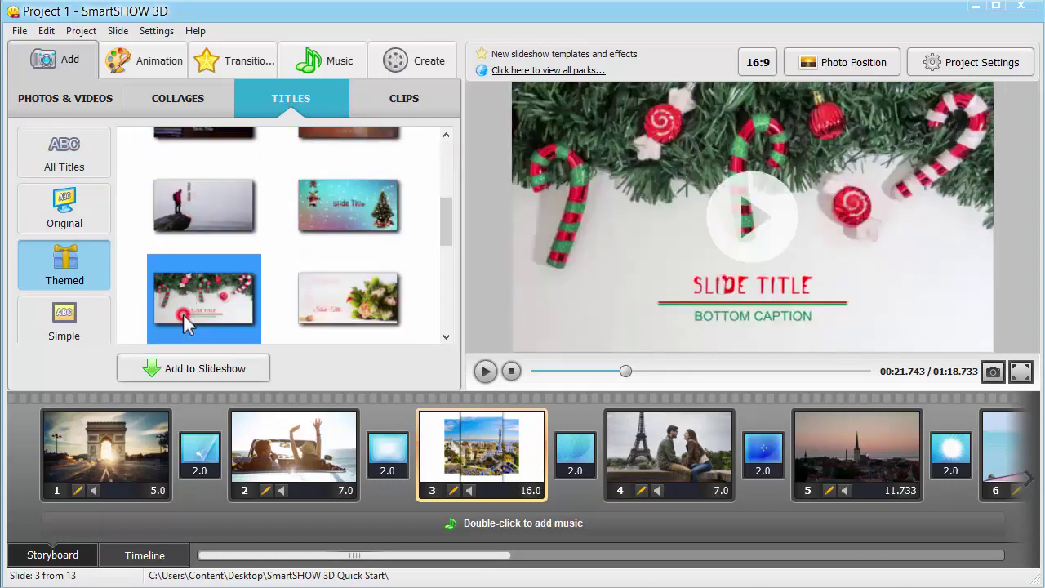
{"action": "left_click", "coordinate": [85, 217]}
{"action": "left_click_drag", "start_coordinate": [447, 170], "coordinate": [431, 299]}
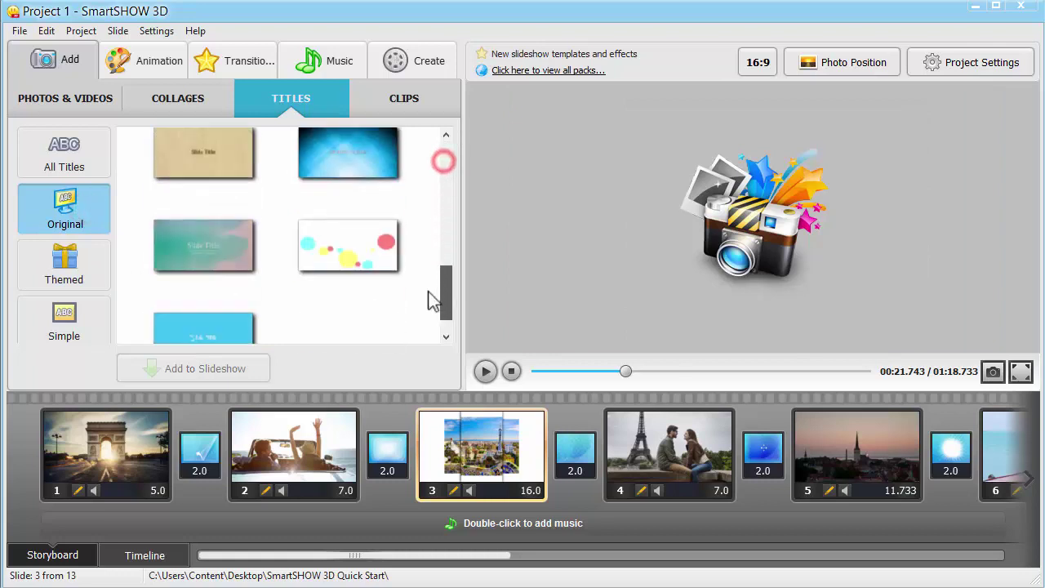
Place the watercolour title reading 'Our Trip, Summer 2018' as slide 1 and preview it
{"action": "left_click", "coordinate": [170, 211]}
{"action": "left_click_drag", "start_coordinate": [185, 205], "coordinate": [46, 438]}
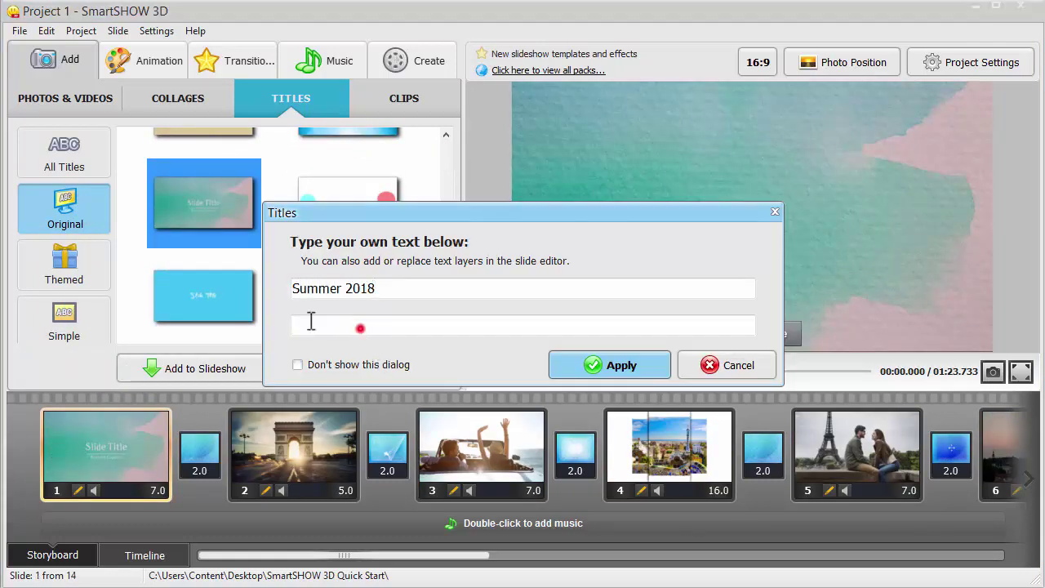
{"action": "left_click", "coordinate": [609, 366]}
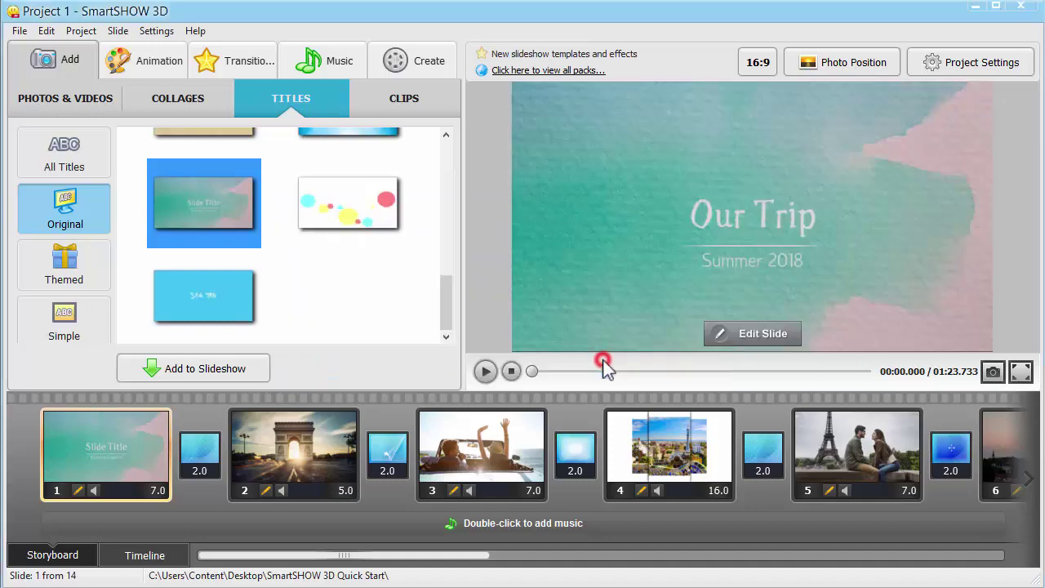
{"action": "left_click", "coordinate": [482, 371]}
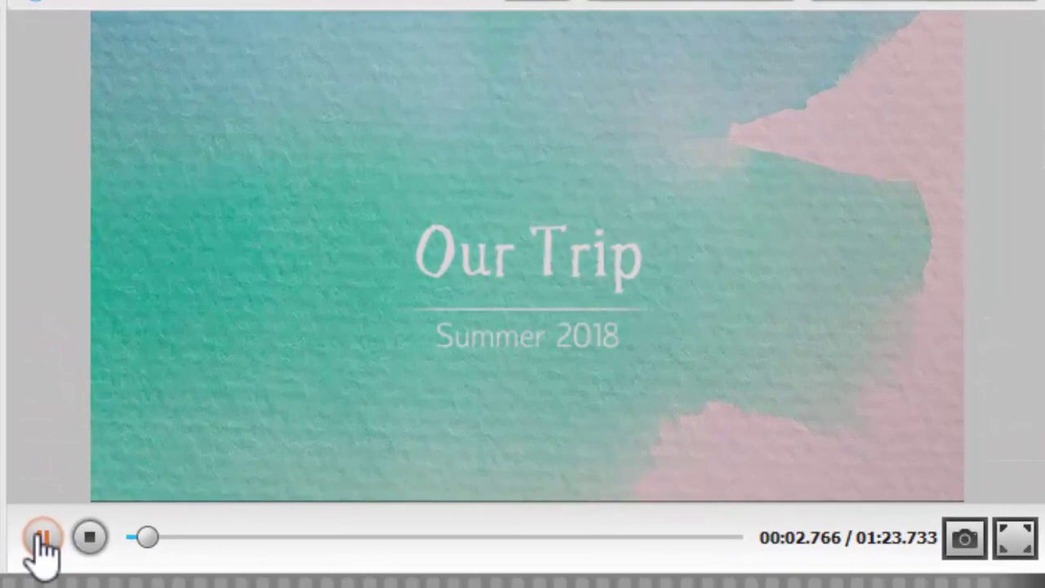
{"action": "left_click", "coordinate": [41, 537]}
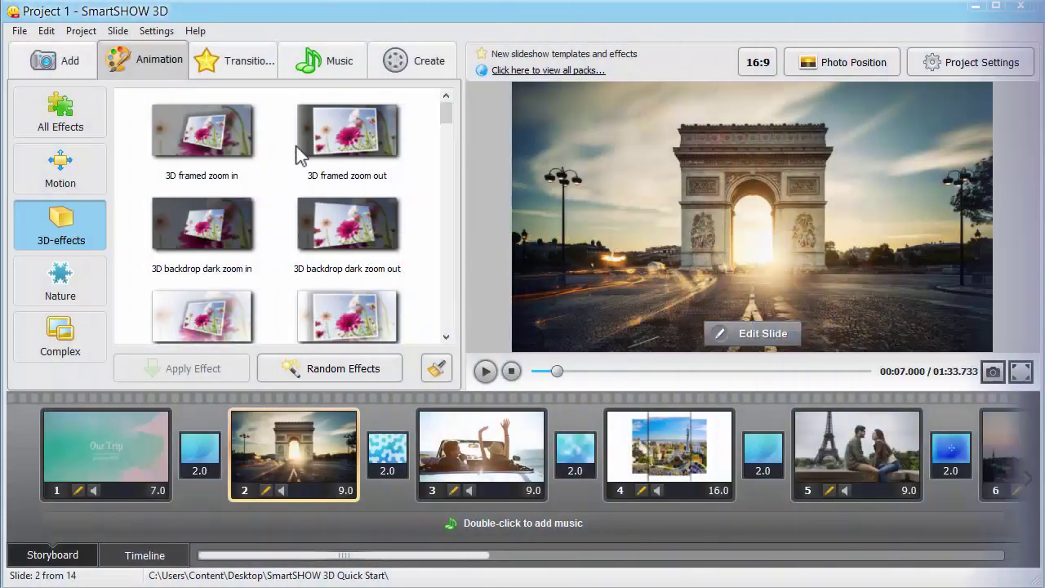
Apply 3D framed zoom out to slide 2 and preview it
{"action": "left_click_drag", "start_coordinate": [302, 147], "coordinate": [300, 435]}
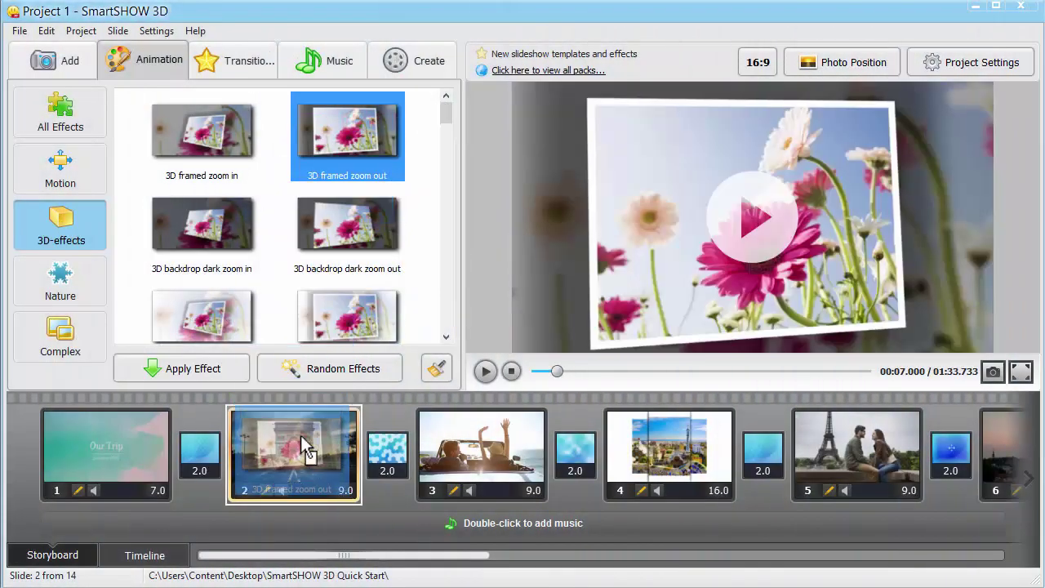
{"action": "left_click", "coordinate": [483, 375]}
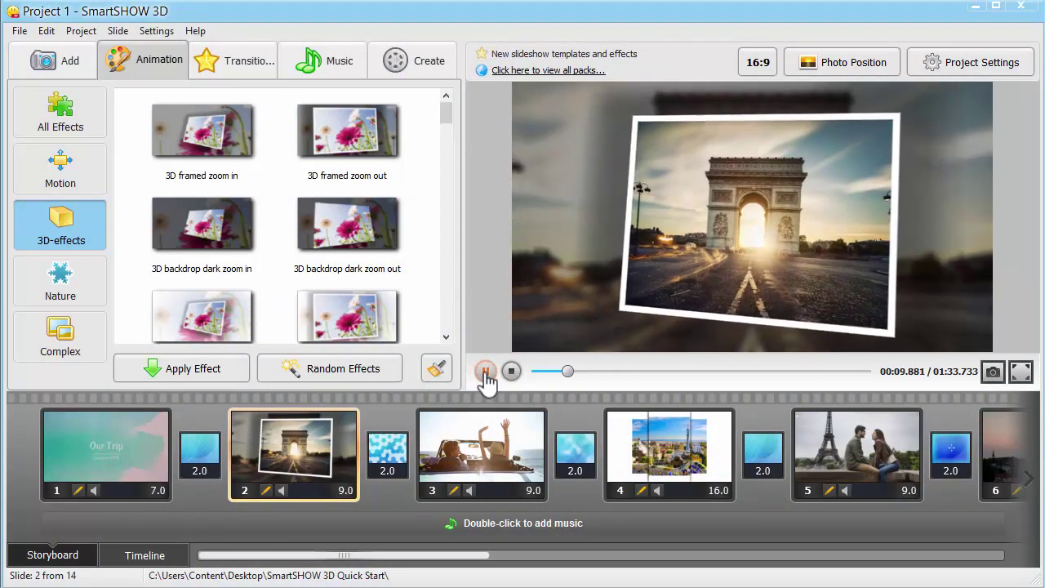
{"action": "left_click", "coordinate": [485, 374]}
Apply 3D vignette blend light to slide 5, the Eiffel couple, and preview it
{"action": "left_click", "coordinate": [836, 464]}
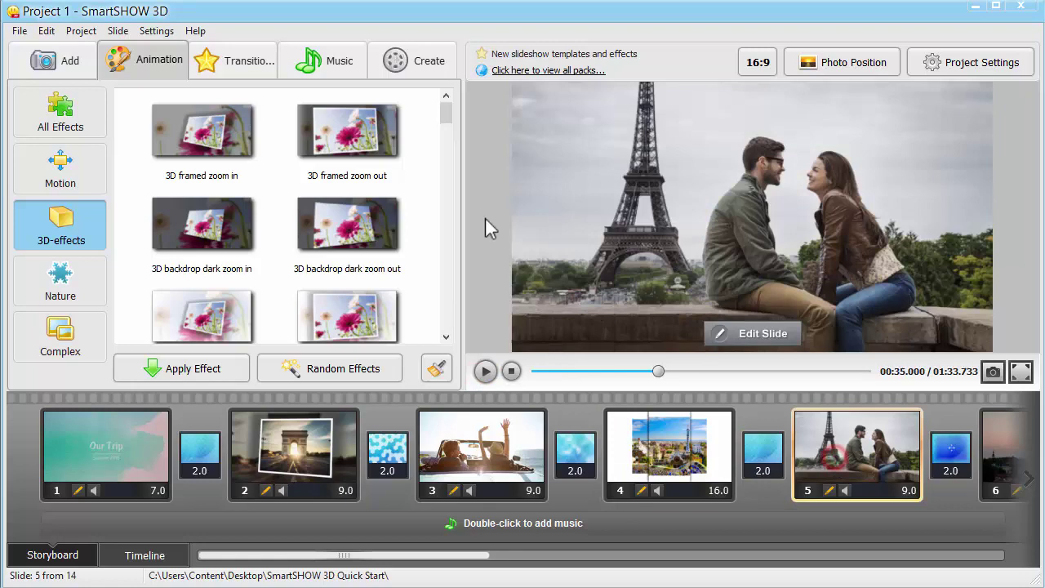
{"action": "left_click_drag", "start_coordinate": [445, 113], "coordinate": [438, 204]}
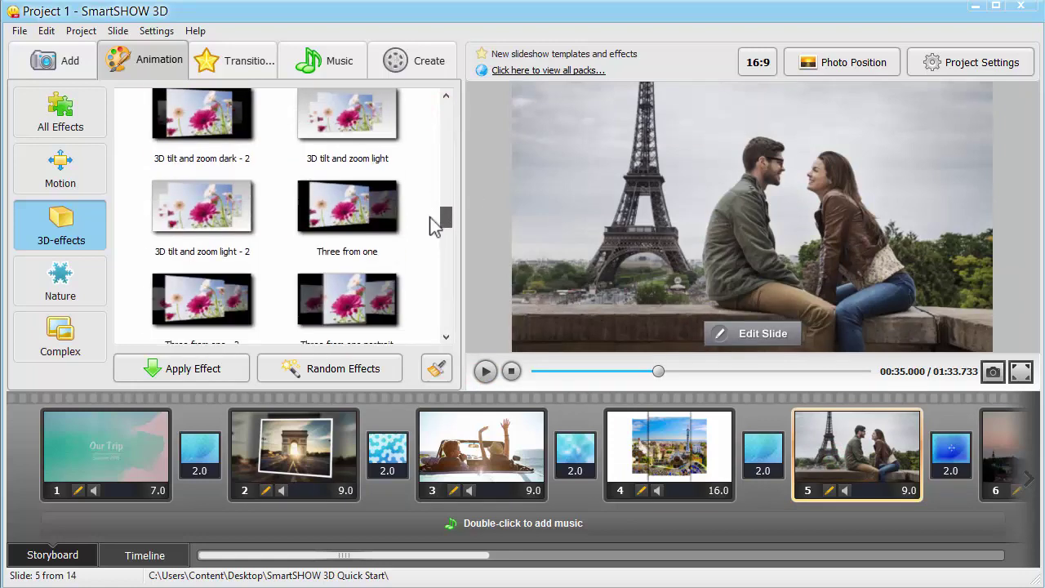
{"action": "left_click_drag", "start_coordinate": [438, 204], "coordinate": [426, 270]}
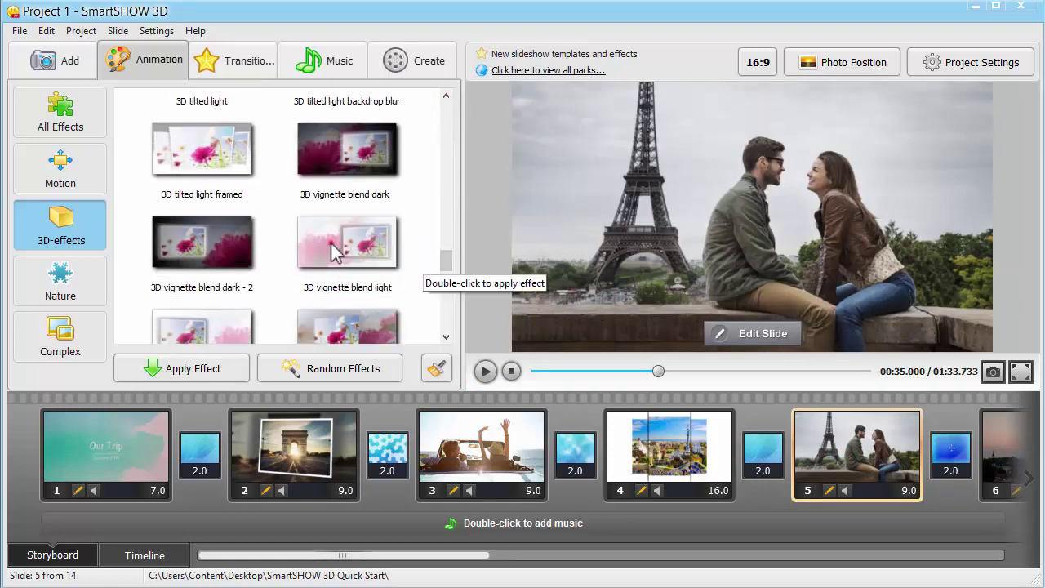
{"action": "left_click_drag", "start_coordinate": [345, 240], "coordinate": [838, 446]}
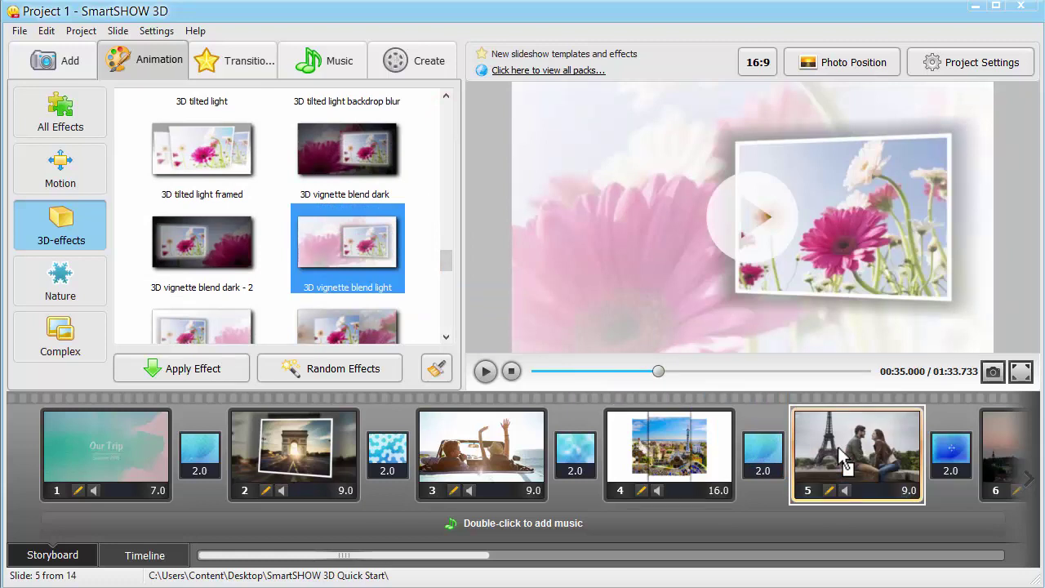
{"action": "left_click", "coordinate": [485, 374]}
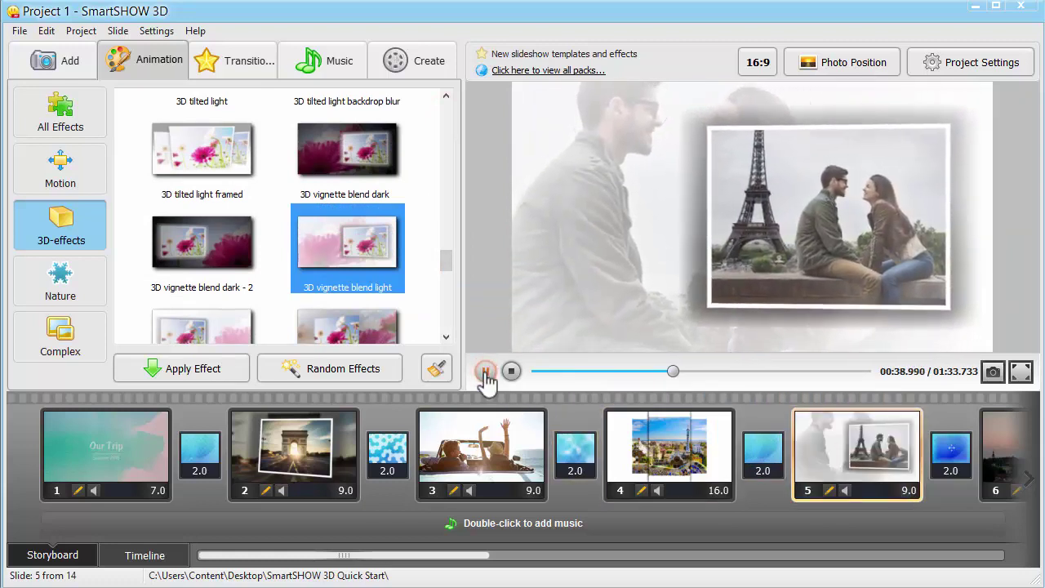
{"action": "left_click", "coordinate": [485, 372]}
Apply the Two make one motion effect to slide 11, the scooter couple, and preview it
{"action": "left_click_drag", "start_coordinate": [424, 555], "coordinate": [741, 555]}
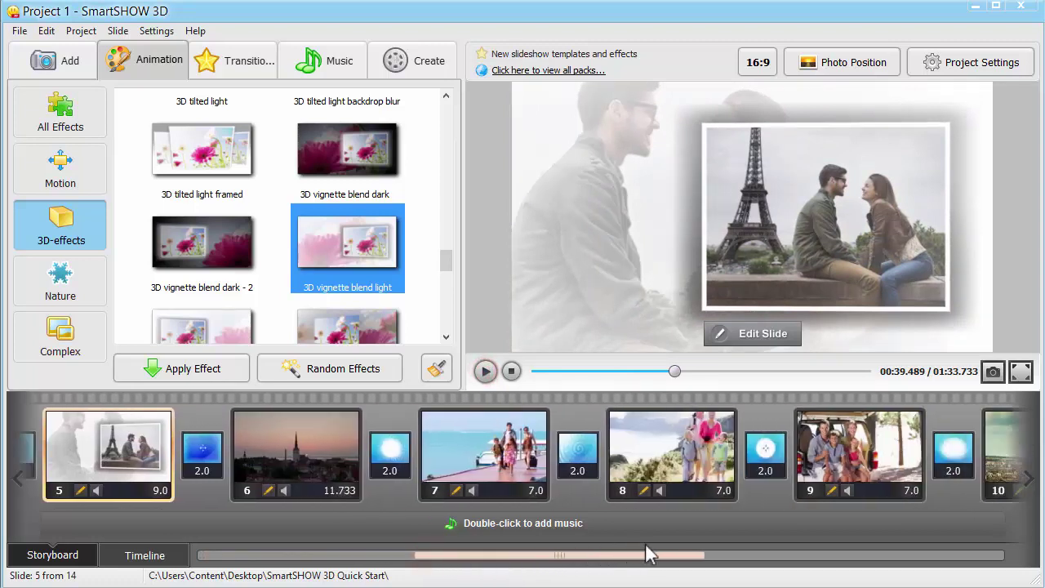
{"action": "left_click", "coordinate": [882, 453]}
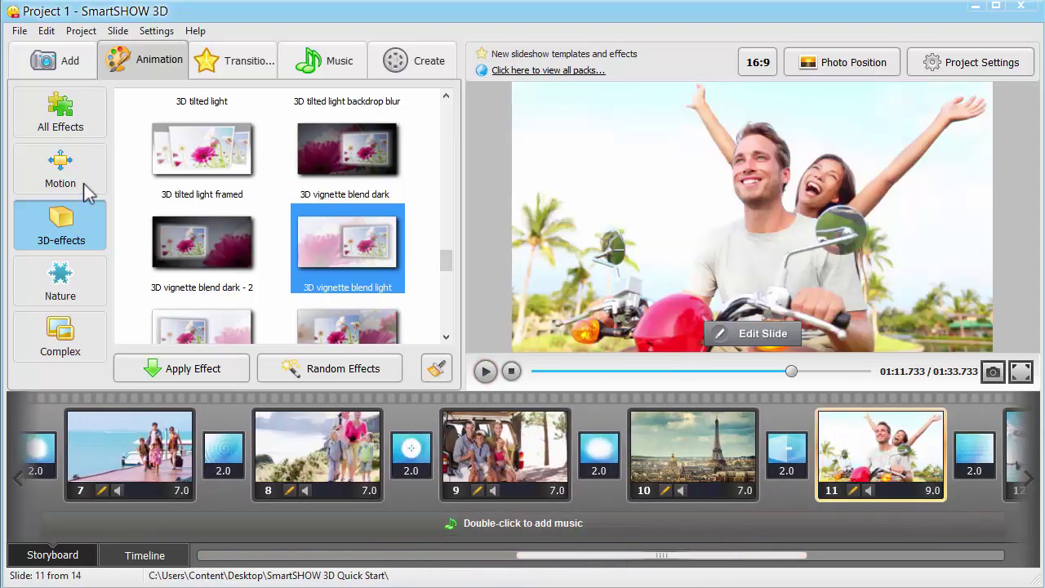
{"action": "left_click", "coordinate": [62, 173]}
{"action": "left_click", "coordinate": [346, 225]}
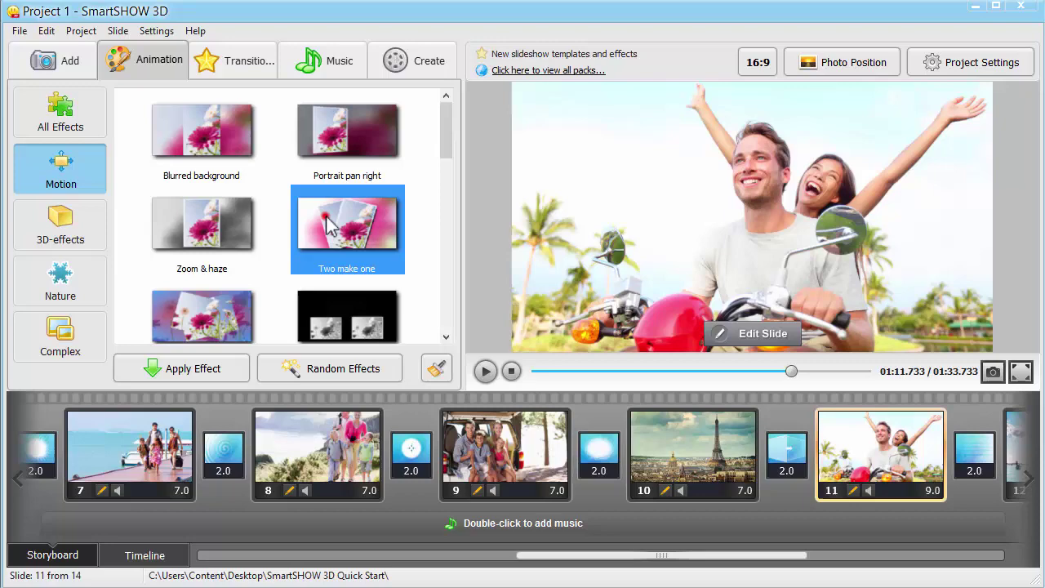
{"action": "left_click_drag", "start_coordinate": [347, 225], "coordinate": [849, 445]}
{"action": "left_click", "coordinate": [484, 371]}
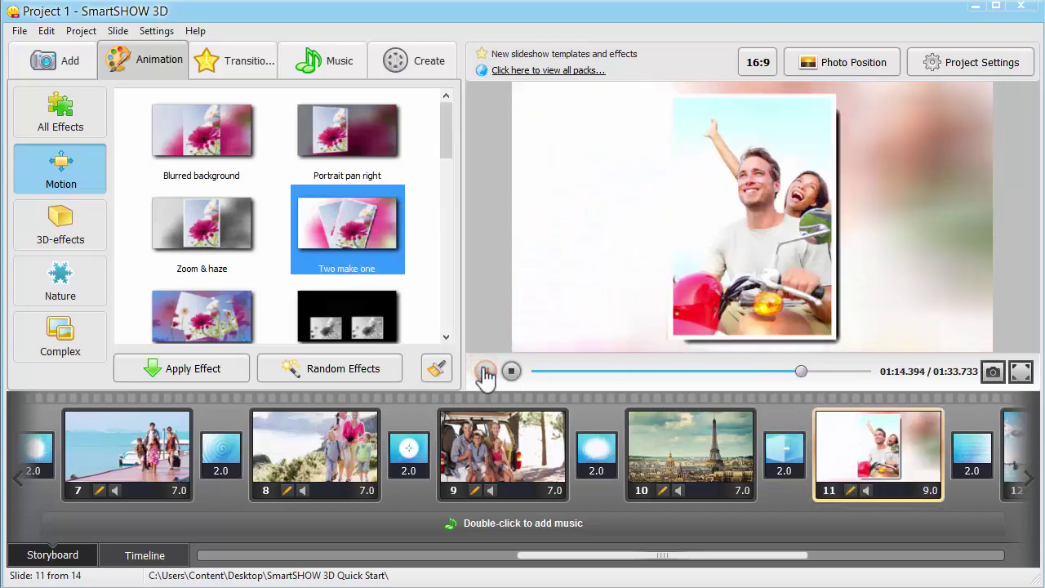
{"action": "left_click", "coordinate": [485, 371]}
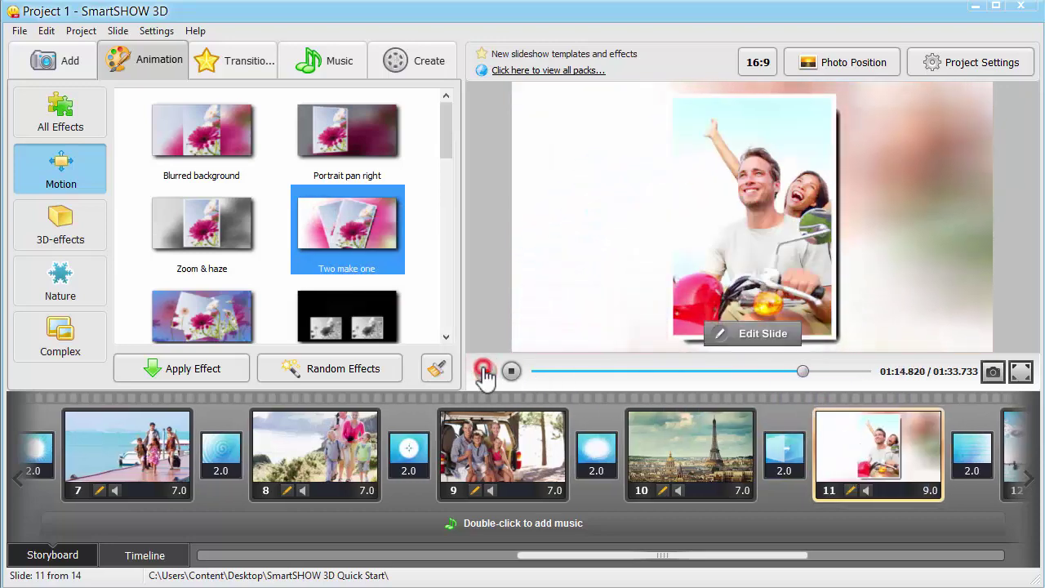
Put a 3D transition between slides 6 and 7
{"action": "left_click", "coordinate": [224, 72]}
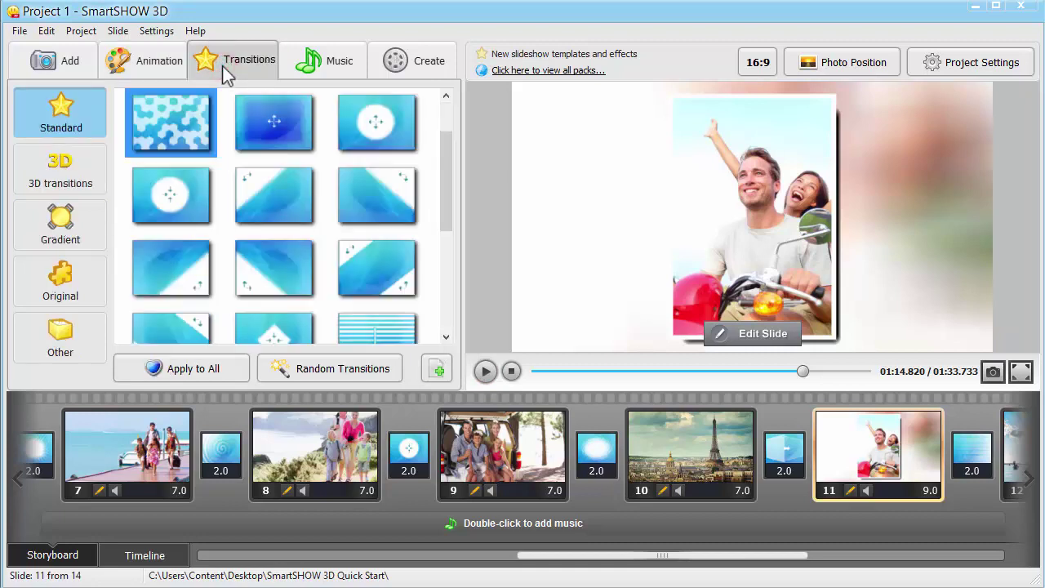
{"action": "left_click", "coordinate": [54, 160]}
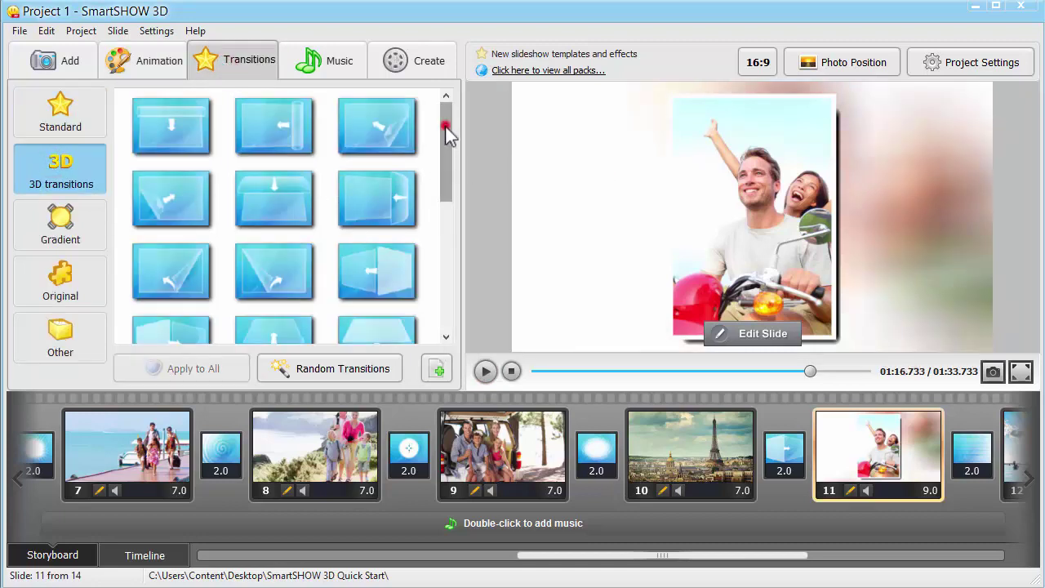
{"action": "left_click_drag", "start_coordinate": [444, 126], "coordinate": [439, 209]}
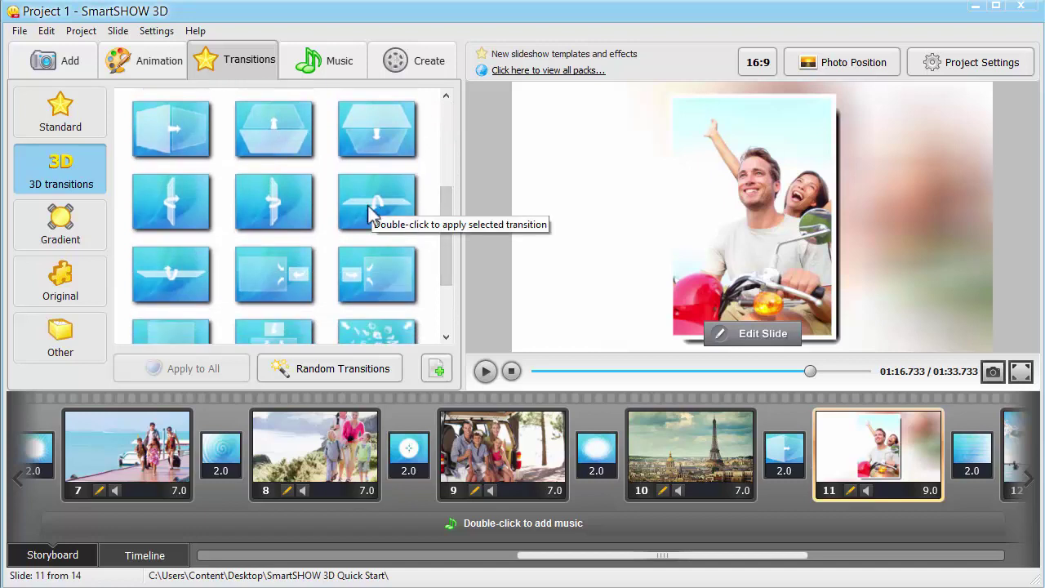
{"action": "mouse_move", "coordinate": [369, 214]}
{"action": "left_mouse_down"}
{"action": "mouse_move", "coordinate": [276, 351]}
{"action": "mouse_move", "coordinate": [185, 450]}
{"action": "left_mouse_up"}
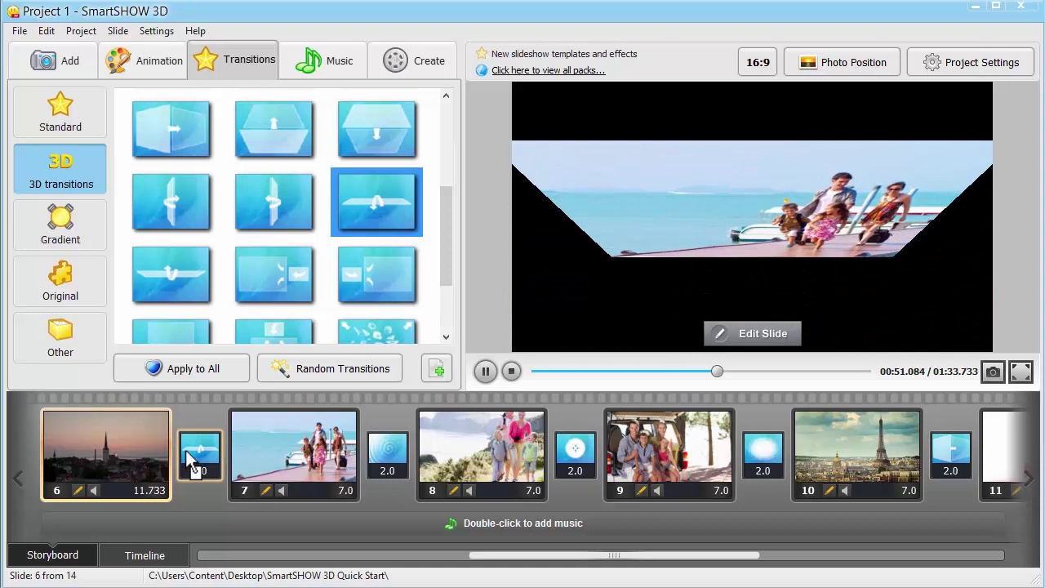
Put a gradient transition between slides 7 and 8
{"action": "left_click", "coordinate": [63, 227]}
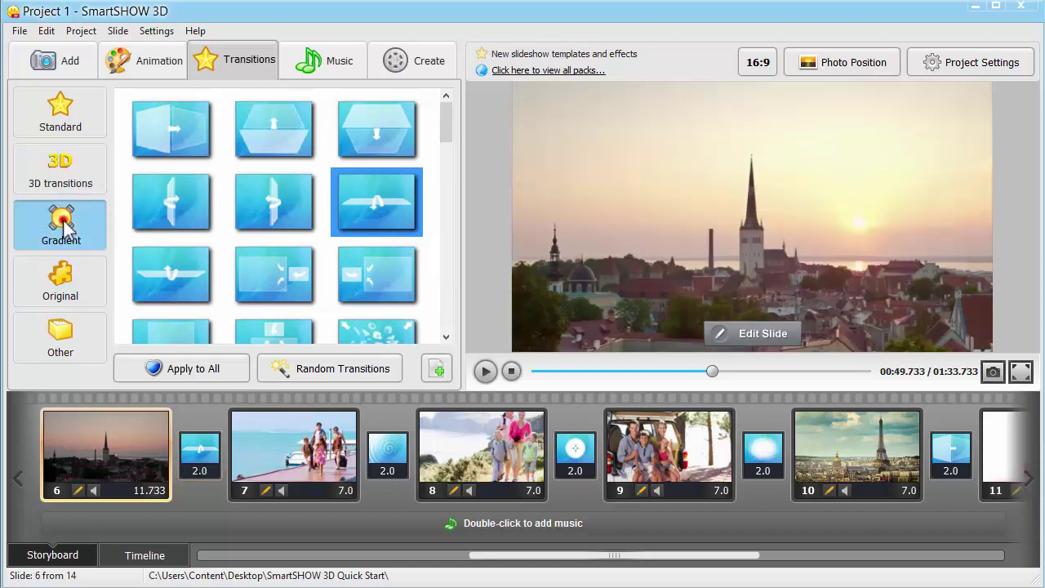
{"action": "left_click_drag", "start_coordinate": [442, 120], "coordinate": [427, 200]}
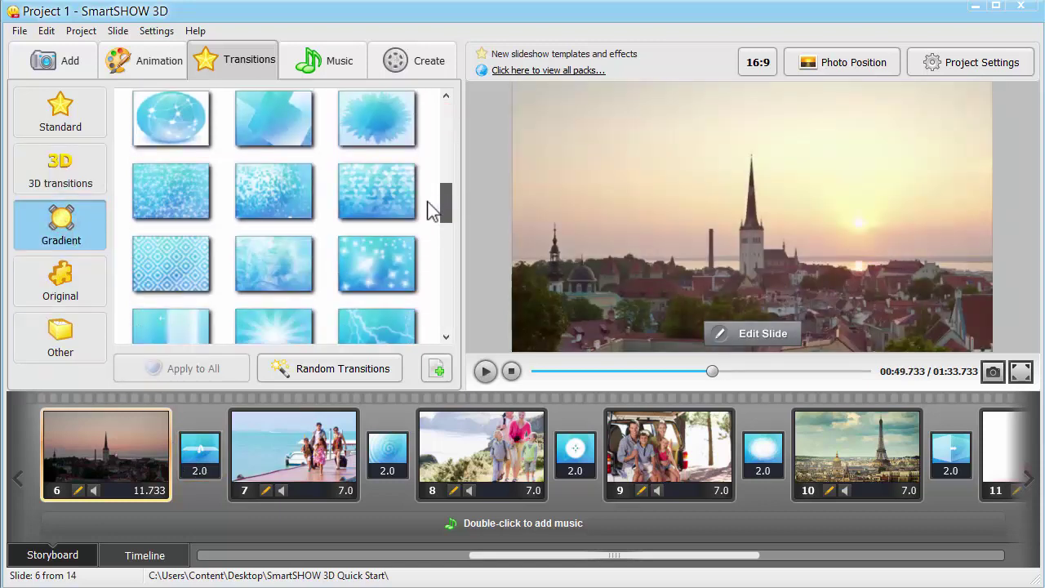
{"action": "left_click_drag", "start_coordinate": [270, 133], "coordinate": [383, 442]}
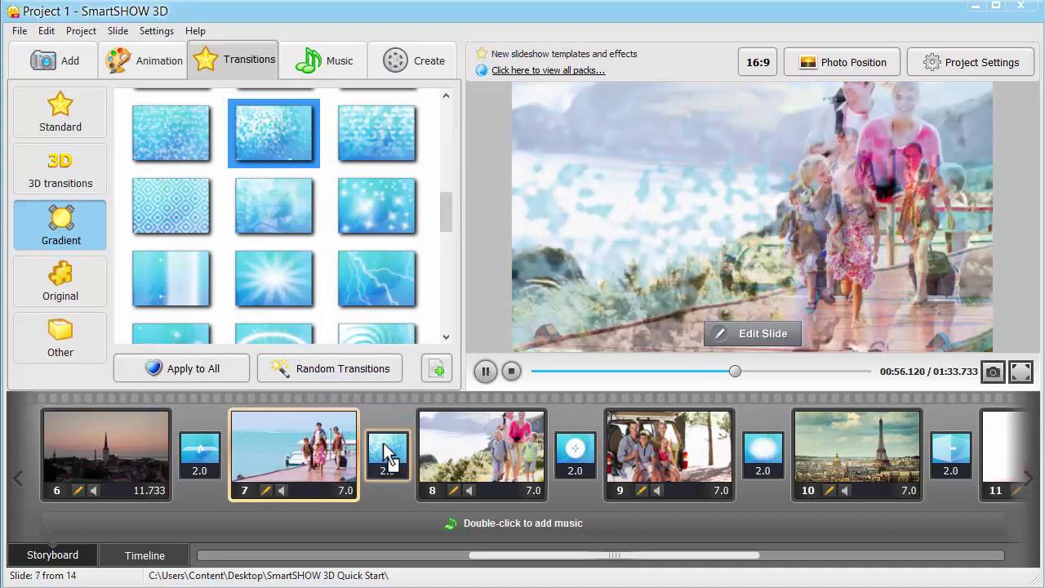
Place Original-collection transitions between slides 8–9 and 9–10
{"action": "left_click", "coordinate": [91, 292]}
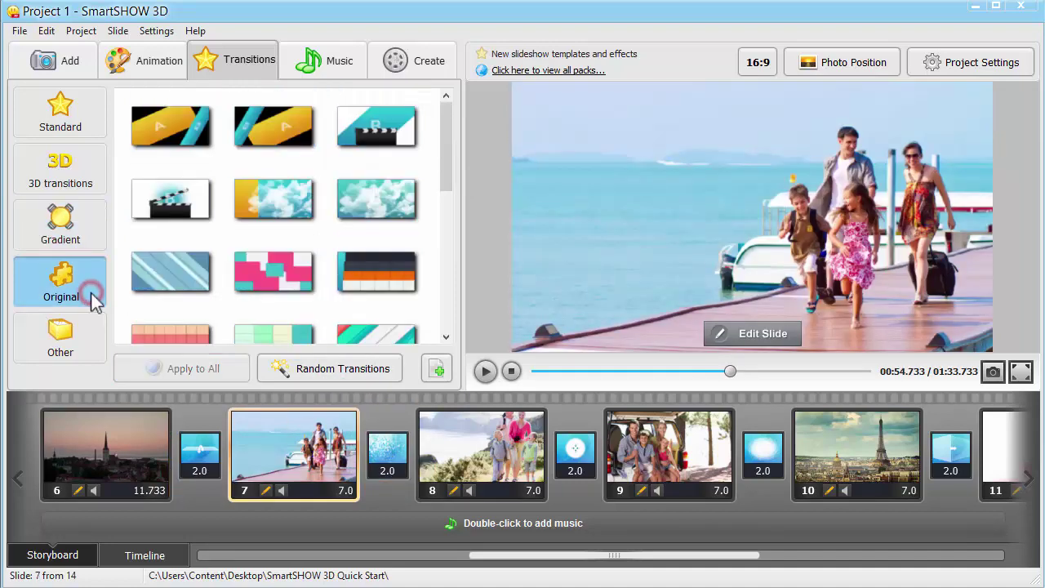
{"action": "left_click_drag", "start_coordinate": [255, 117], "coordinate": [569, 456]}
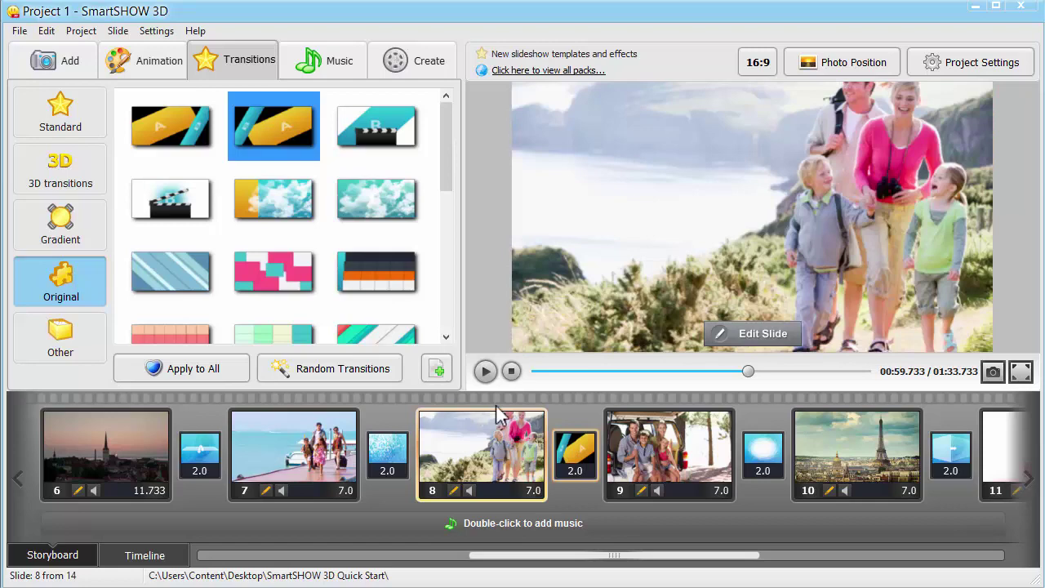
{"action": "left_click_drag", "start_coordinate": [398, 153], "coordinate": [770, 457]}
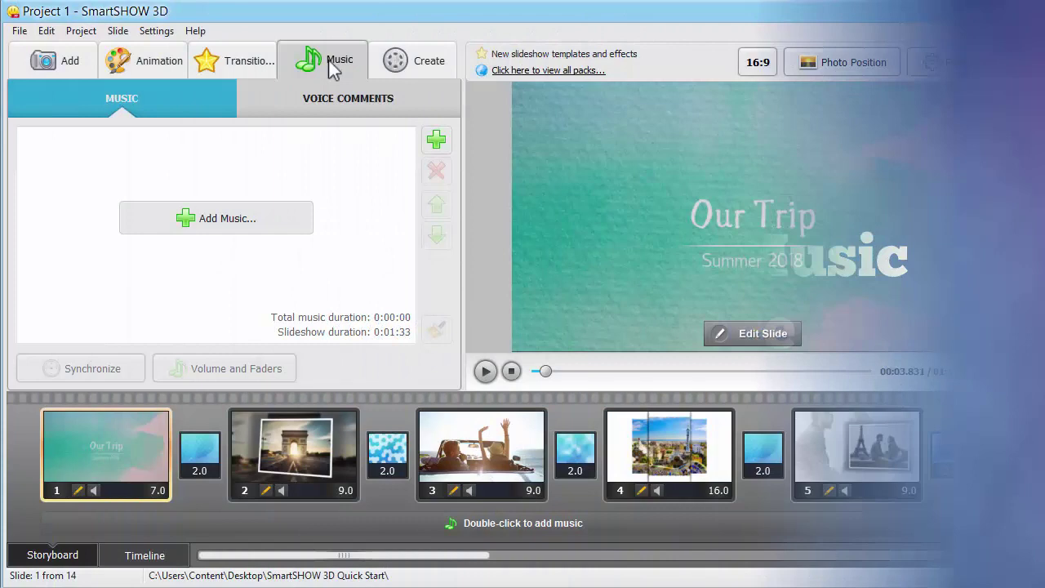
Add 'Climb on Top of the World' from the Music Collection as background music
{"action": "left_click", "coordinate": [210, 217]}
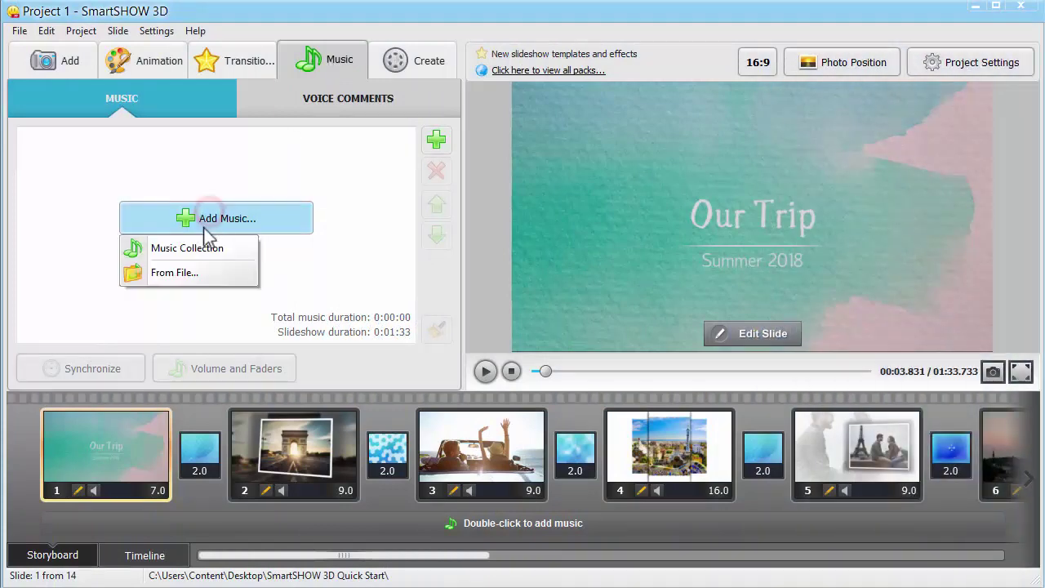
{"action": "left_click", "coordinate": [195, 248]}
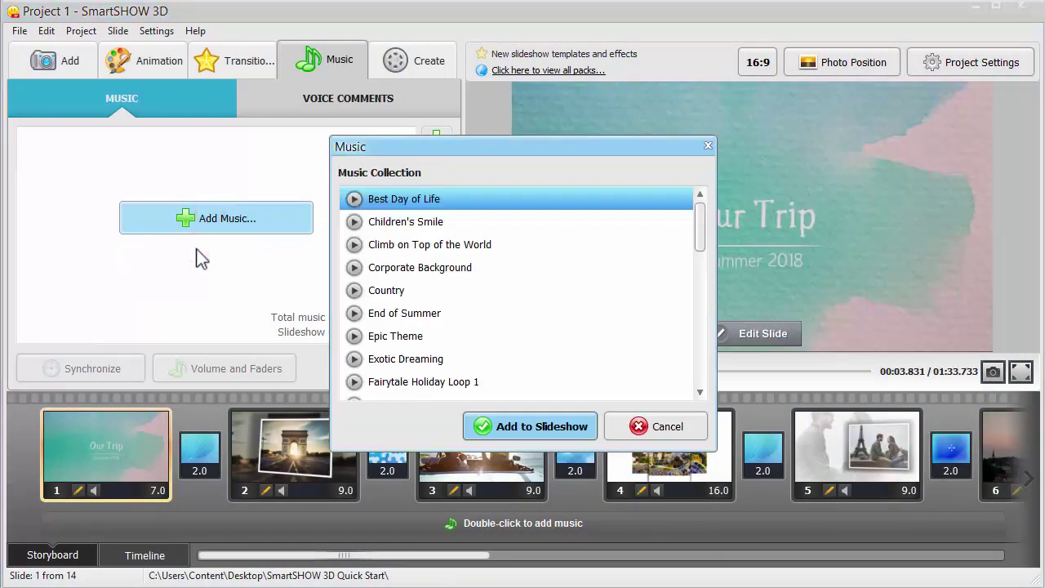
{"action": "left_click", "coordinate": [418, 246]}
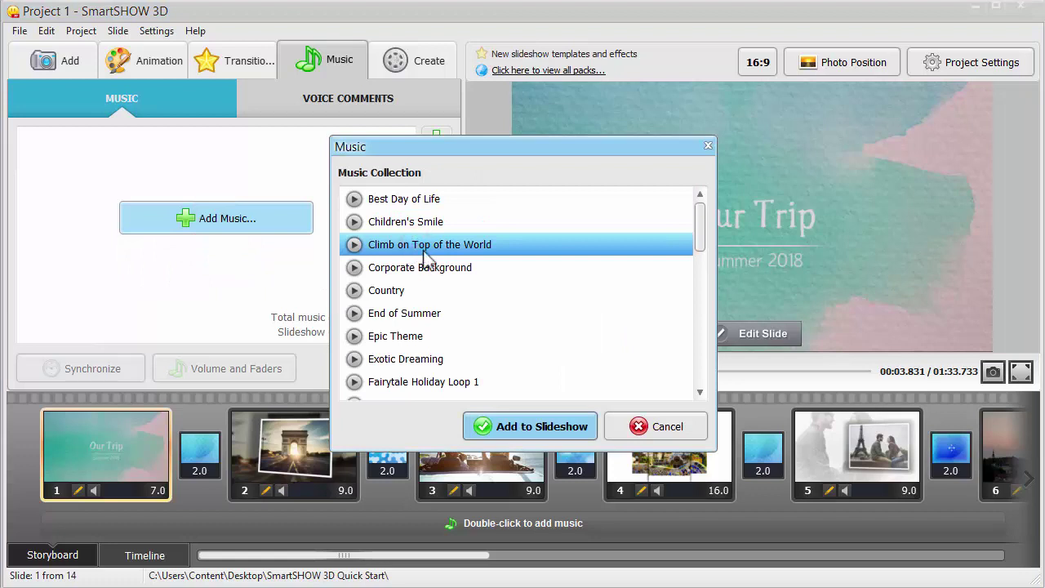
{"action": "left_click", "coordinate": [488, 423]}
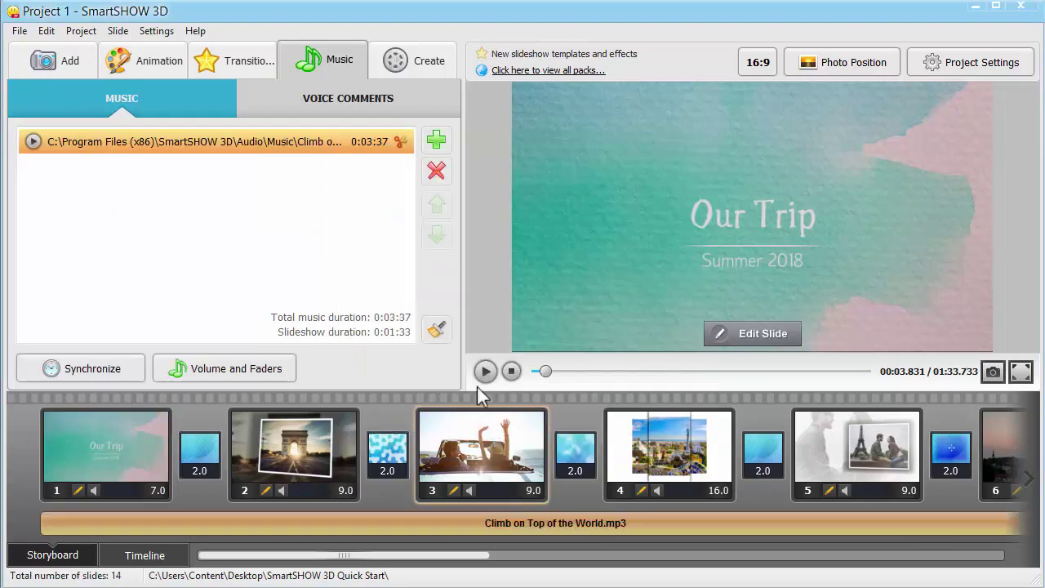
Record an 11-second voice comment with the microphone and add it to the slideshow
{"action": "left_click", "coordinate": [311, 99]}
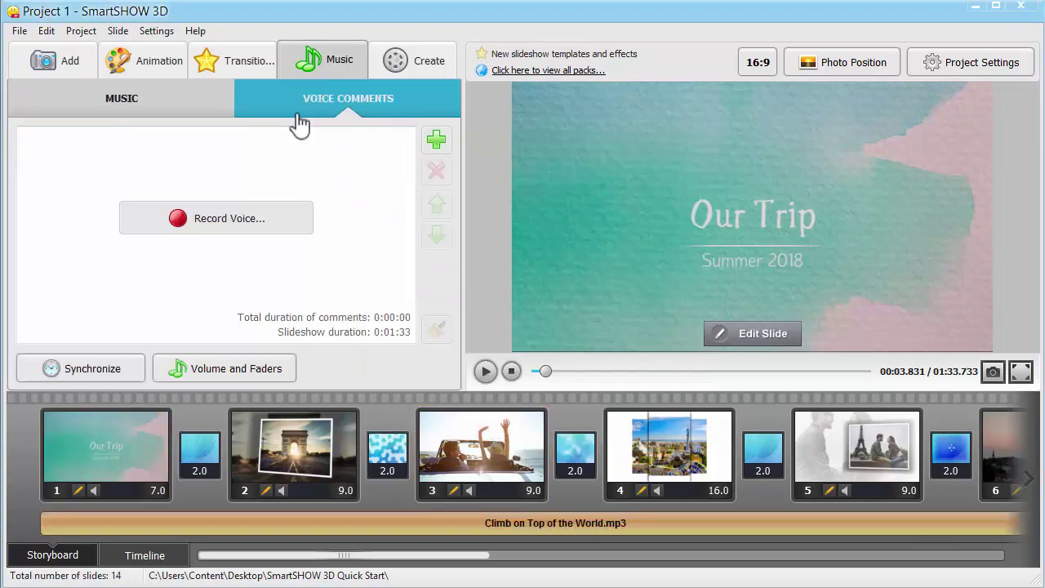
{"action": "left_click", "coordinate": [232, 228]}
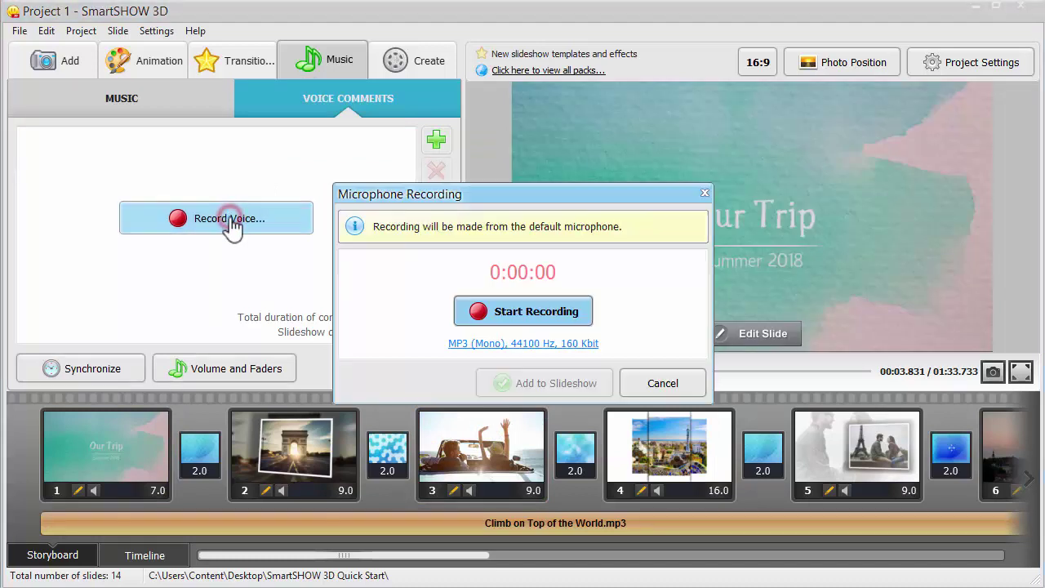
{"action": "left_click", "coordinate": [521, 314]}
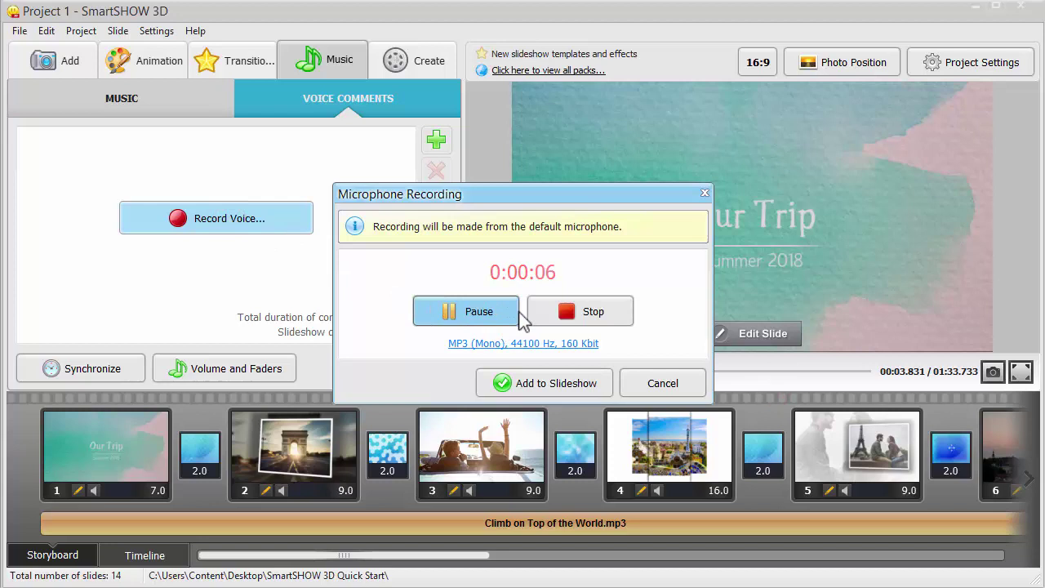
{"action": "left_click", "coordinate": [575, 313]}
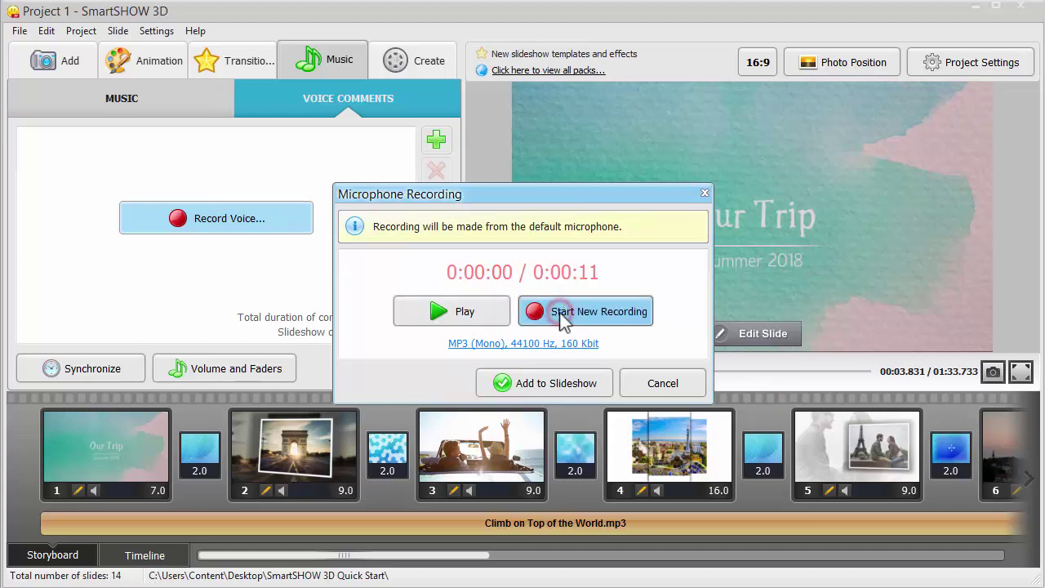
{"action": "left_click", "coordinate": [546, 384]}
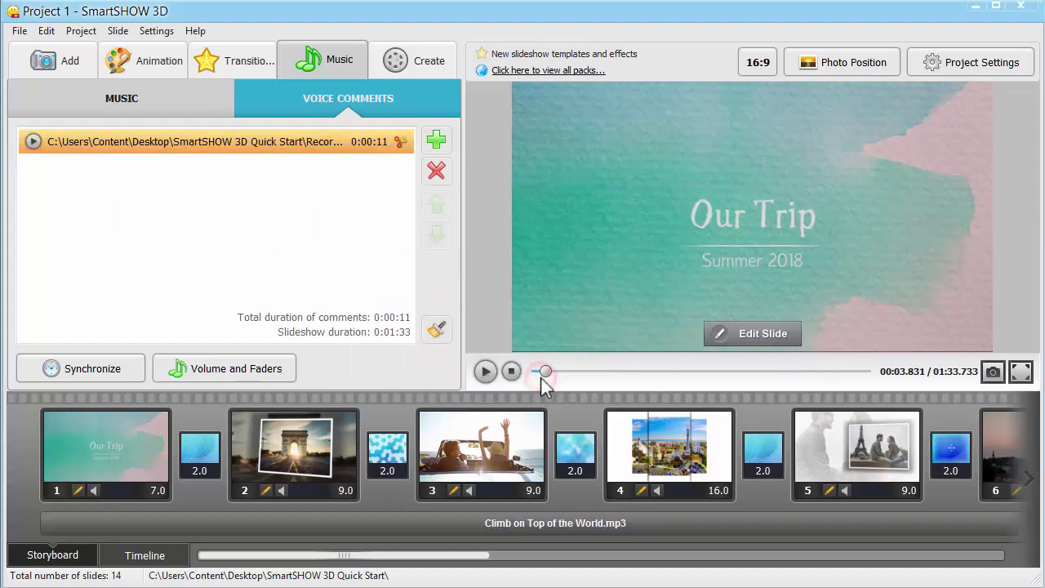
In the timeline, drag Recording1.mp3 to start under slide 5, around 00:34
{"action": "left_click", "coordinate": [163, 563]}
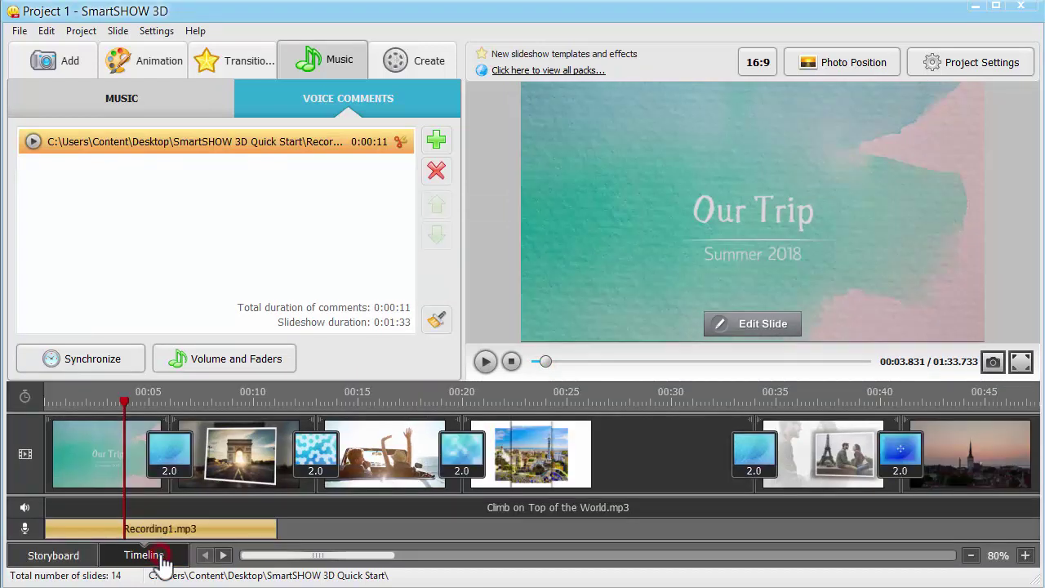
{"action": "mouse_move", "coordinate": [163, 534]}
{"action": "left_mouse_down"}
{"action": "mouse_move", "coordinate": [818, 574]}
{"action": "mouse_move", "coordinate": [872, 563]}
{"action": "left_mouse_up"}
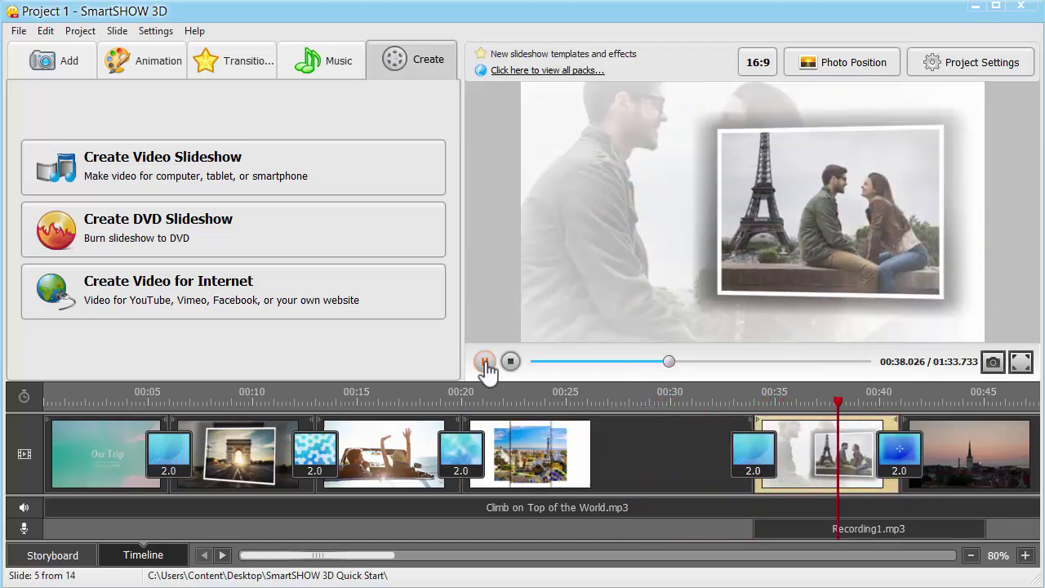
{"action": "left_click", "coordinate": [485, 362]}
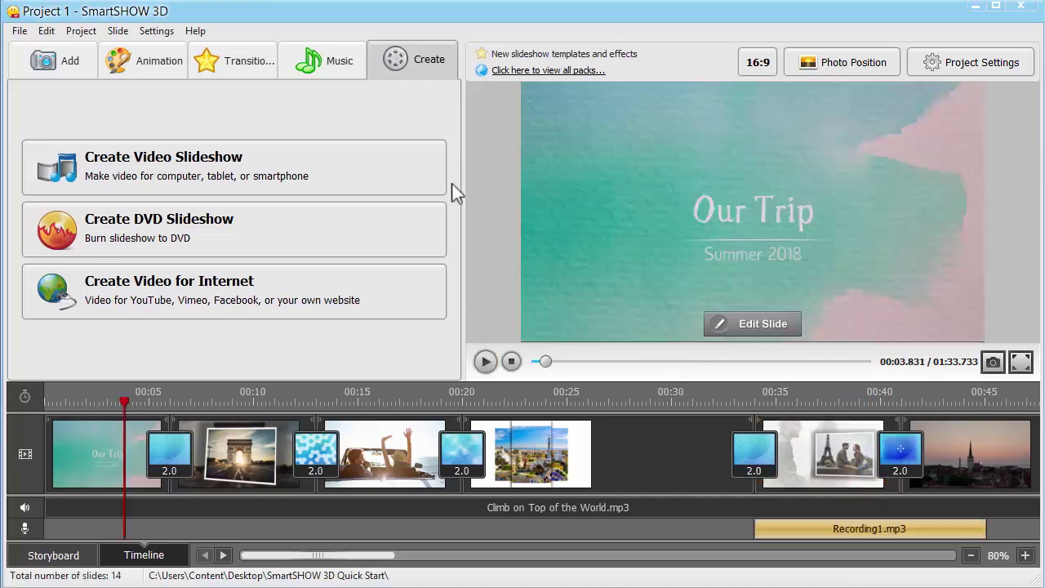
{"action": "left_click", "coordinate": [321, 169]}
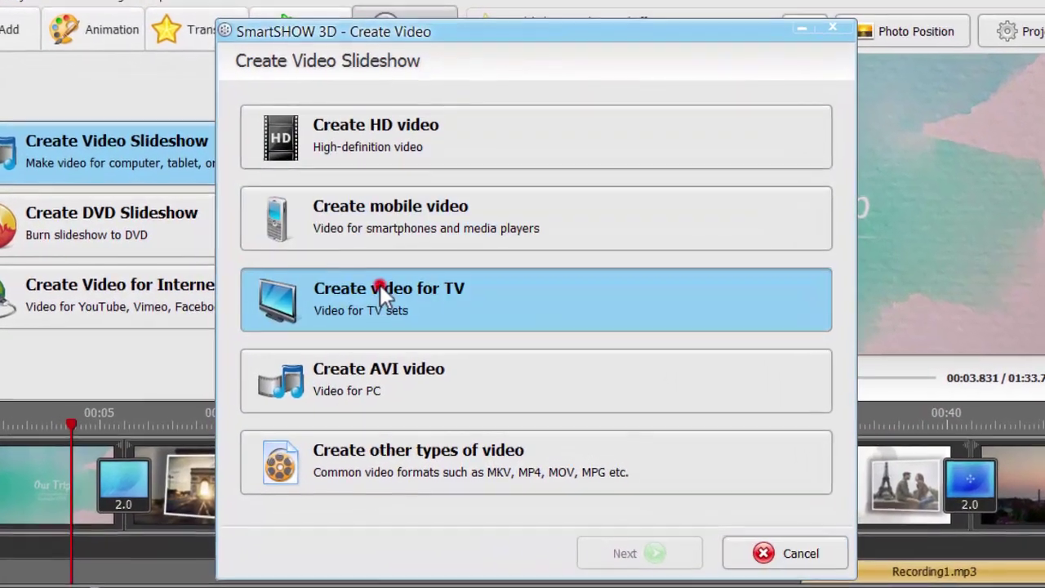
{"action": "left_click", "coordinate": [380, 290]}
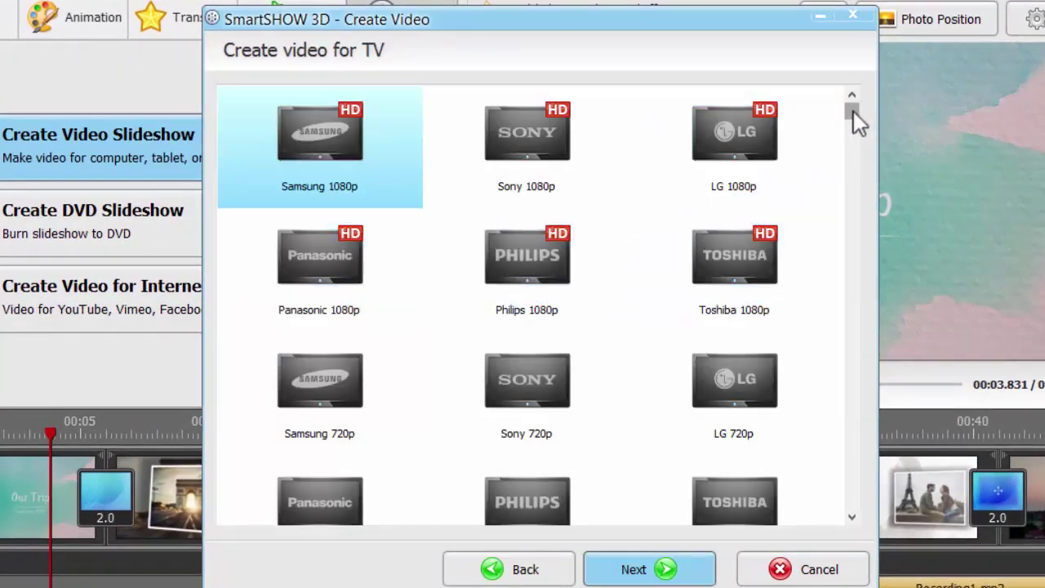
{"action": "left_click_drag", "start_coordinate": [853, 111], "coordinate": [859, 464]}
{"action": "left_click_drag", "start_coordinate": [852, 350], "coordinate": [851, 98]}
{"action": "left_click", "coordinate": [502, 563]}
{"action": "left_click", "coordinate": [466, 217]}
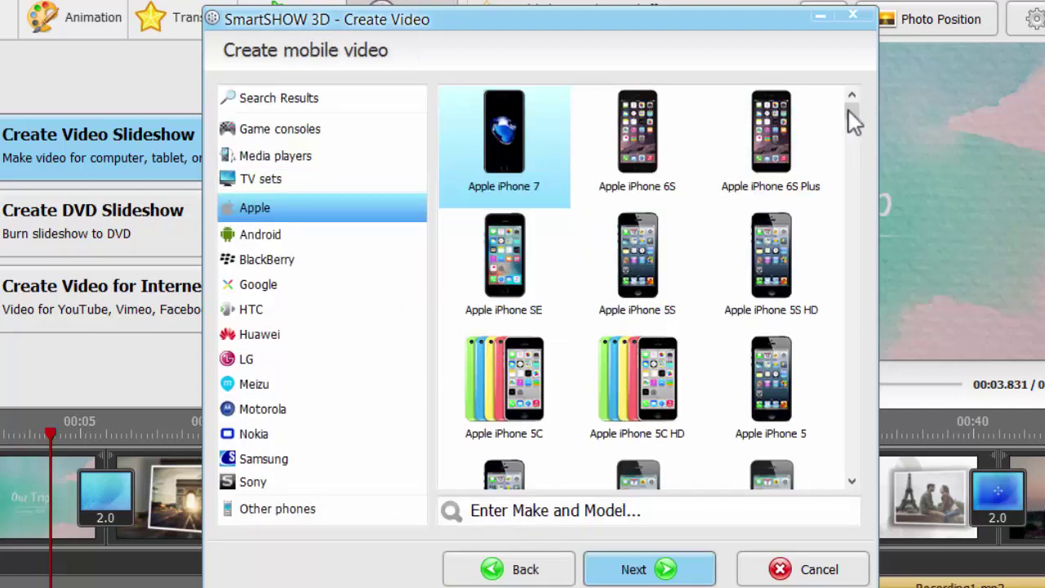
{"action": "scroll", "coordinate": [839, 441], "scroll_direction": "down", "scroll_amount": 5}
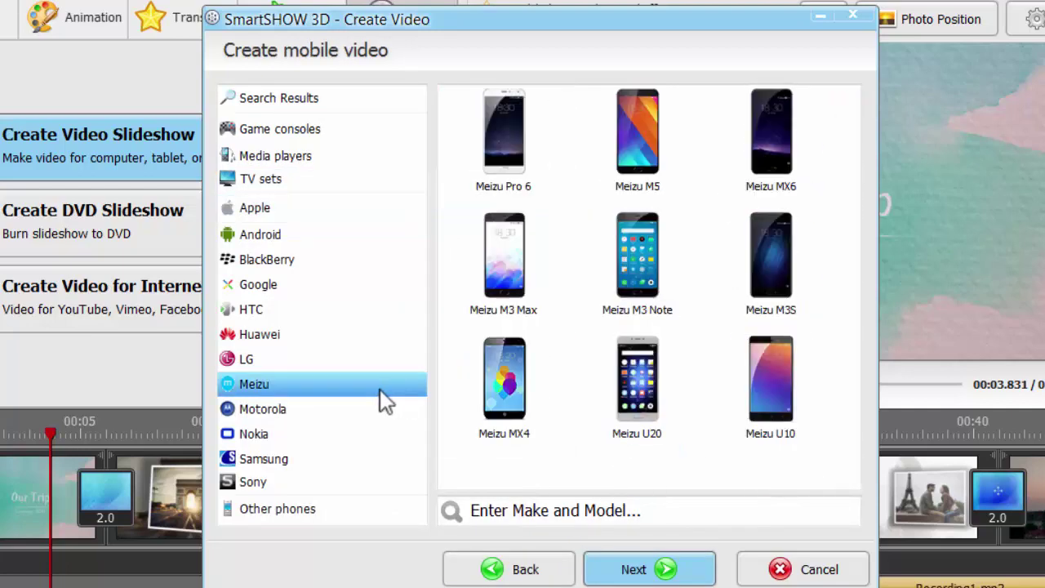
{"action": "left_click", "coordinate": [258, 459]}
{"action": "left_click_drag", "start_coordinate": [856, 214], "coordinate": [851, 401]}
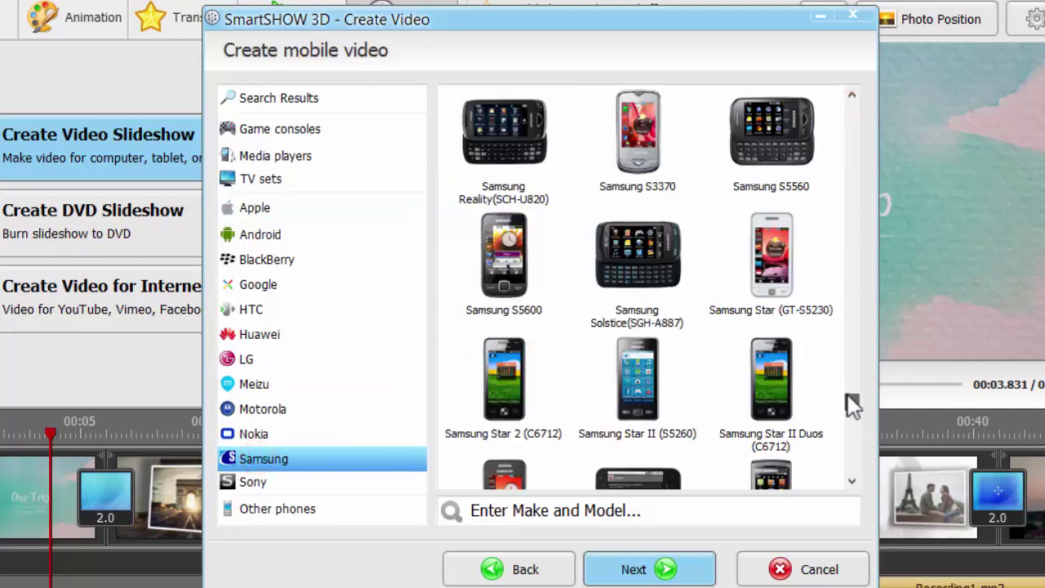
{"action": "left_click", "coordinate": [746, 449]}
{"action": "left_click", "coordinate": [522, 569]}
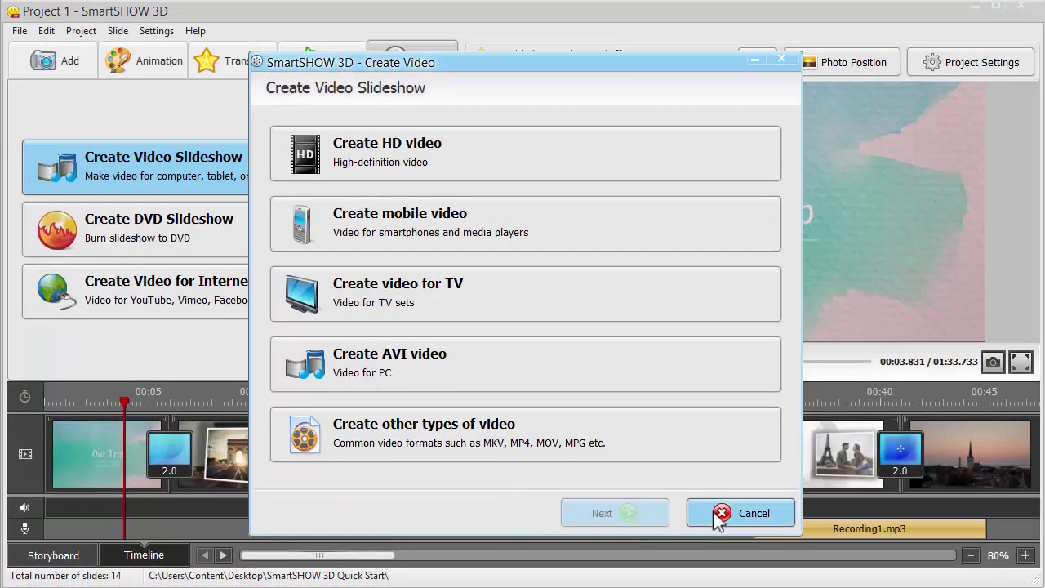
{"action": "left_click", "coordinate": [719, 511]}
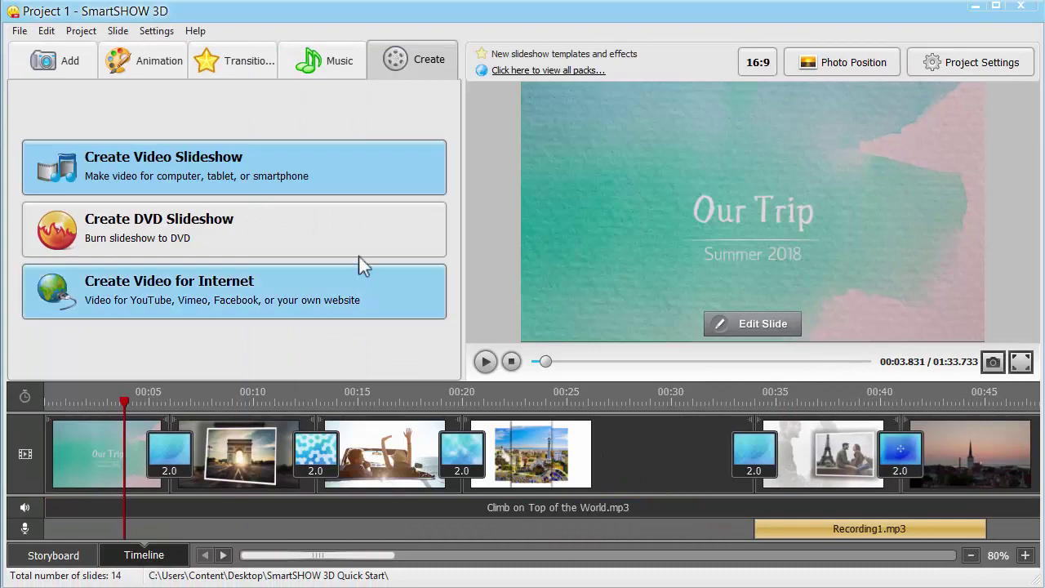
Preview the Cinema DVD menu template, cancel it, and choose video for the Internet instead
{"action": "left_click", "coordinate": [339, 230]}
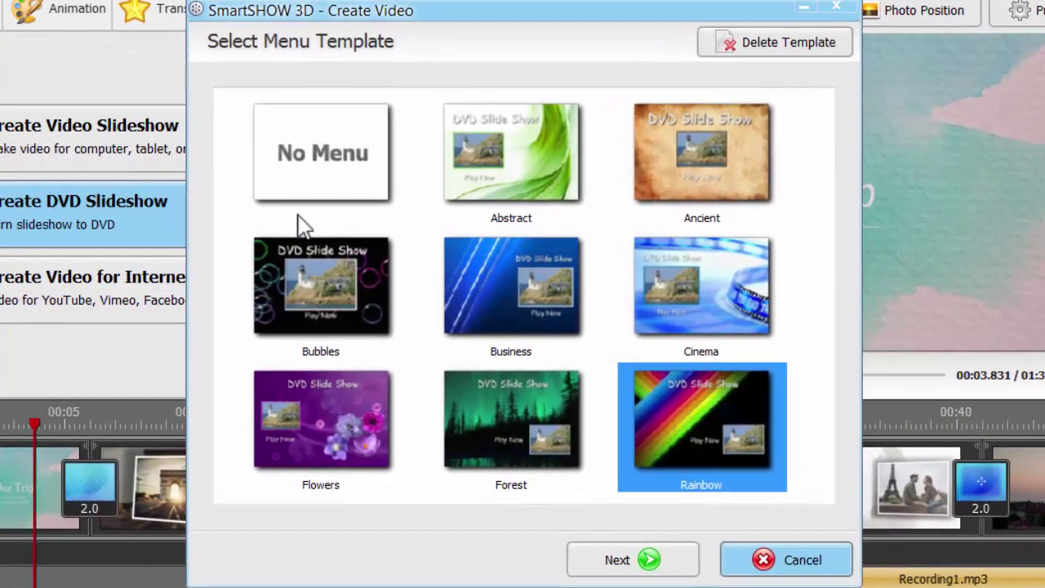
{"action": "left_click", "coordinate": [658, 284]}
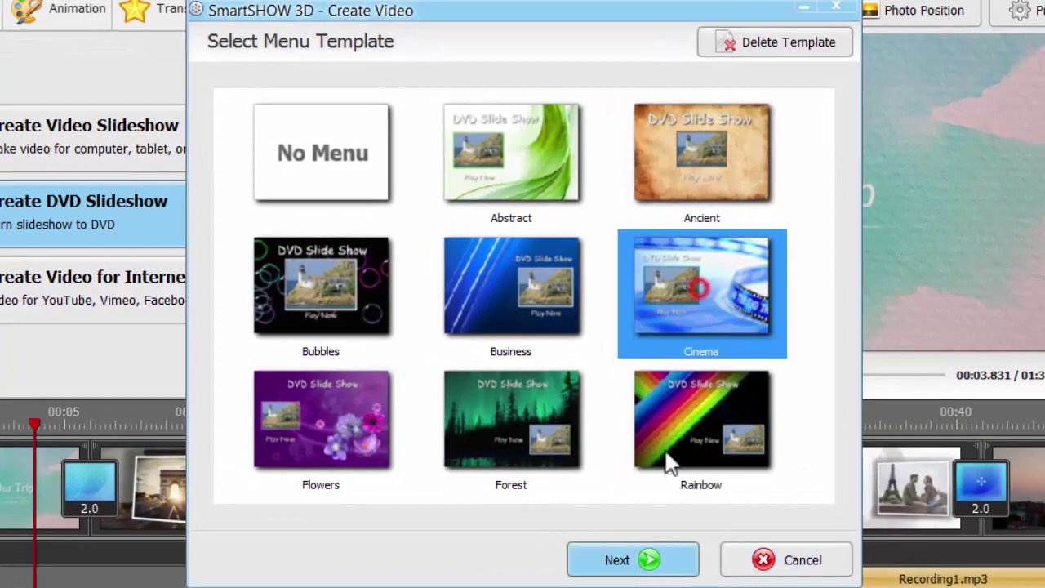
{"action": "left_click", "coordinate": [653, 560]}
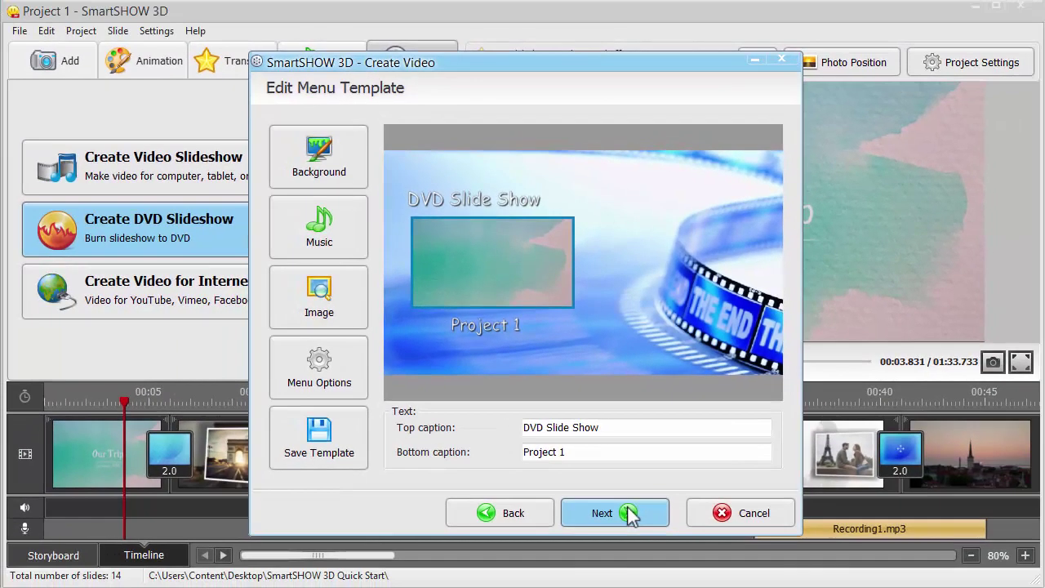
{"action": "left_click", "coordinate": [706, 514]}
{"action": "left_click", "coordinate": [295, 294]}
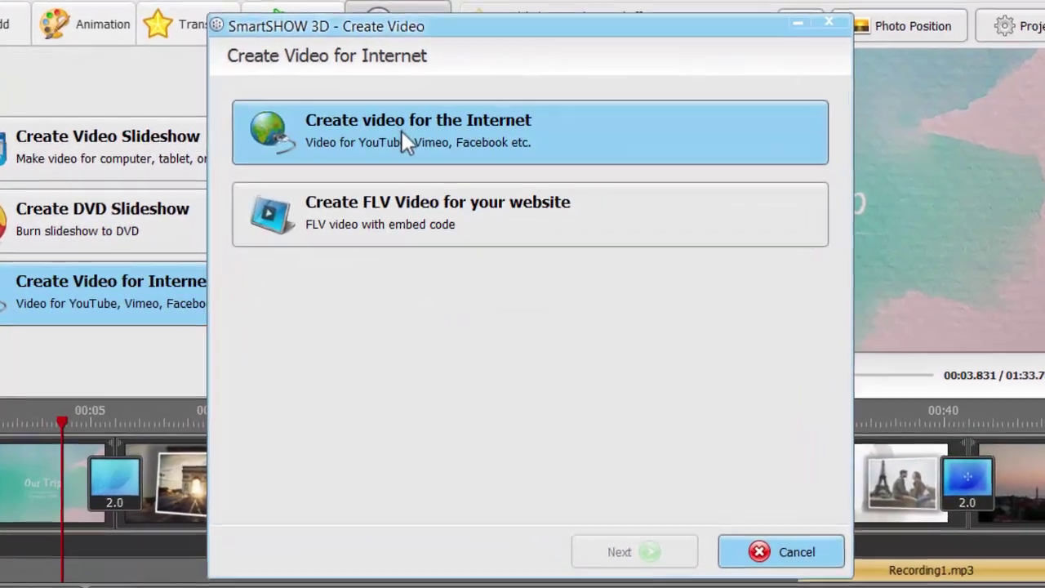
Select the YouTube HD 720p preset (1280x720, 5000 Kbit) for the internet video
{"action": "left_click", "coordinate": [413, 150]}
{"action": "left_click", "coordinate": [343, 152]}
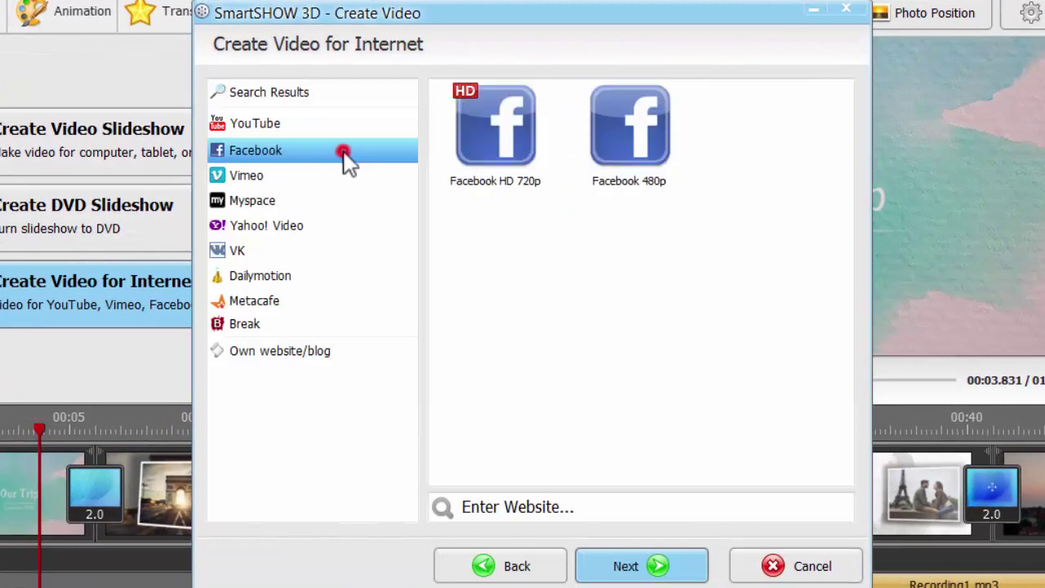
{"action": "left_click", "coordinate": [310, 180]}
{"action": "left_click", "coordinate": [286, 230]}
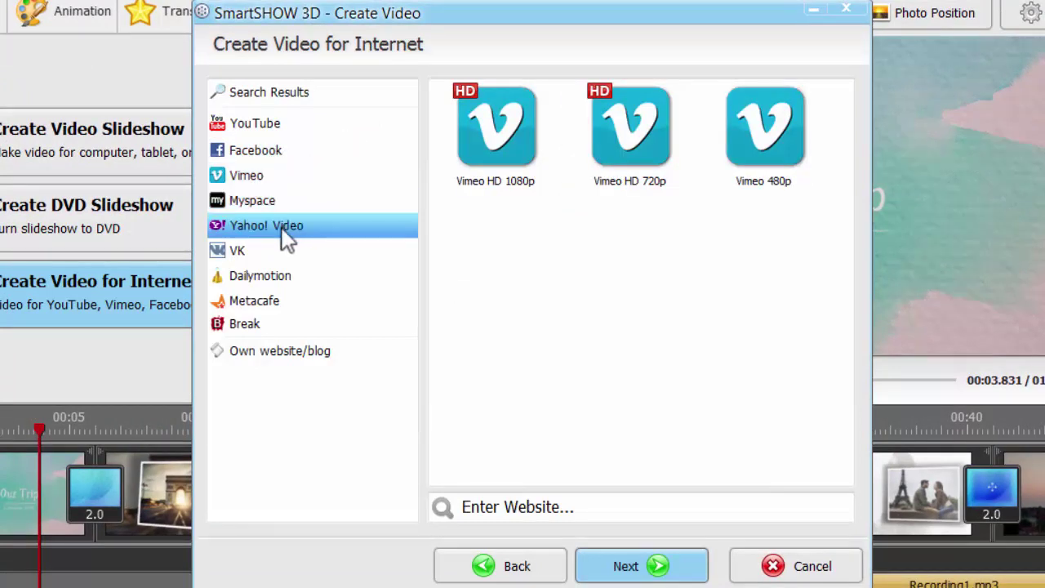
{"action": "left_click", "coordinate": [278, 231]}
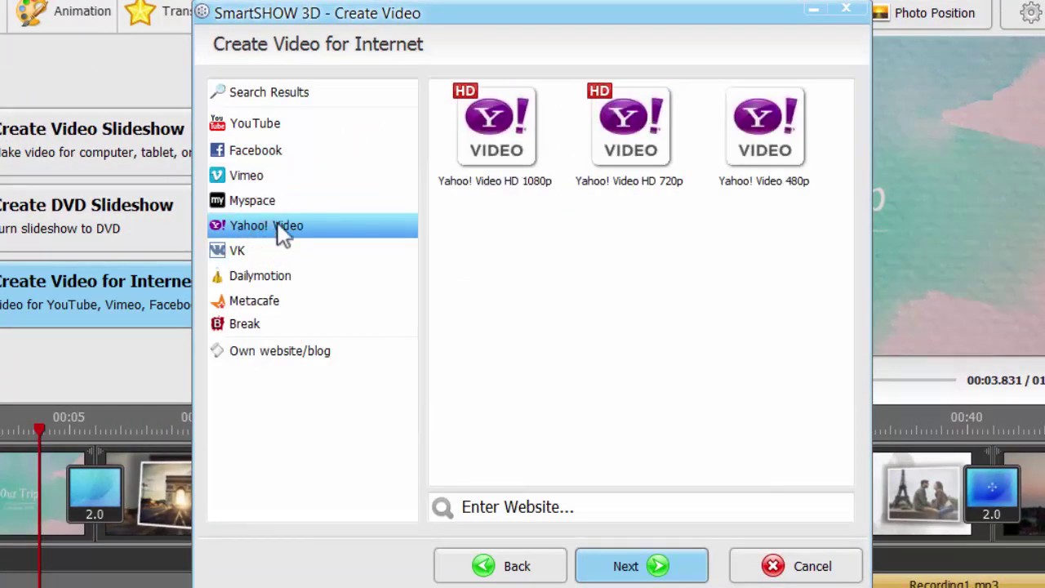
{"action": "left_click", "coordinate": [269, 126]}
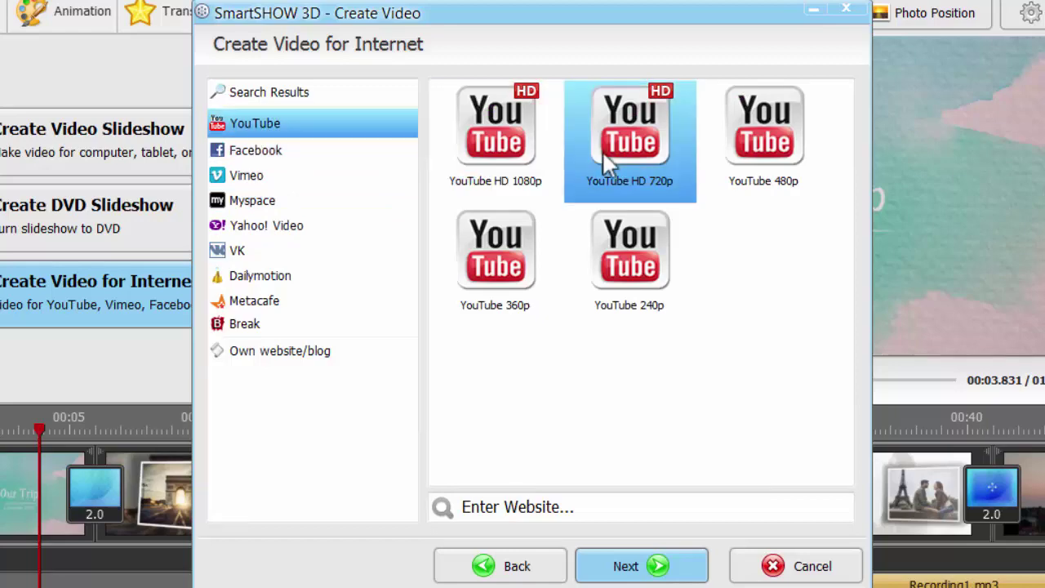
{"action": "left_click", "coordinate": [648, 563]}
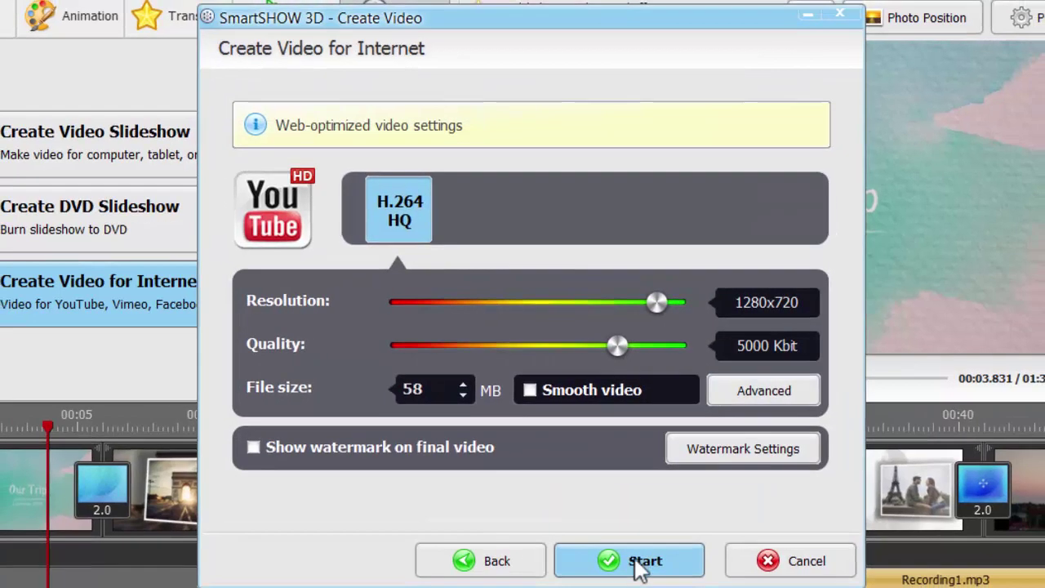